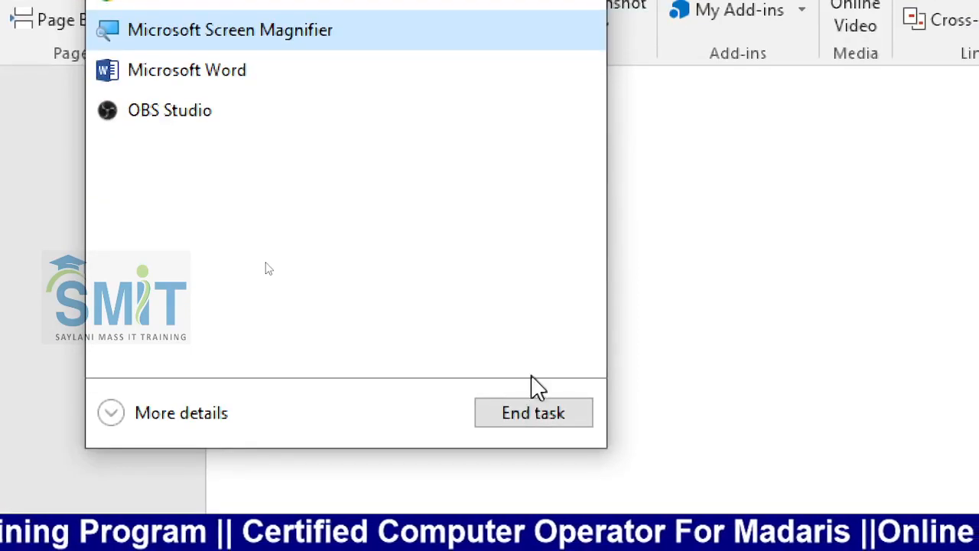
- End the Microsoft Screen Magnifier task and close Task Manager
click(533, 411)
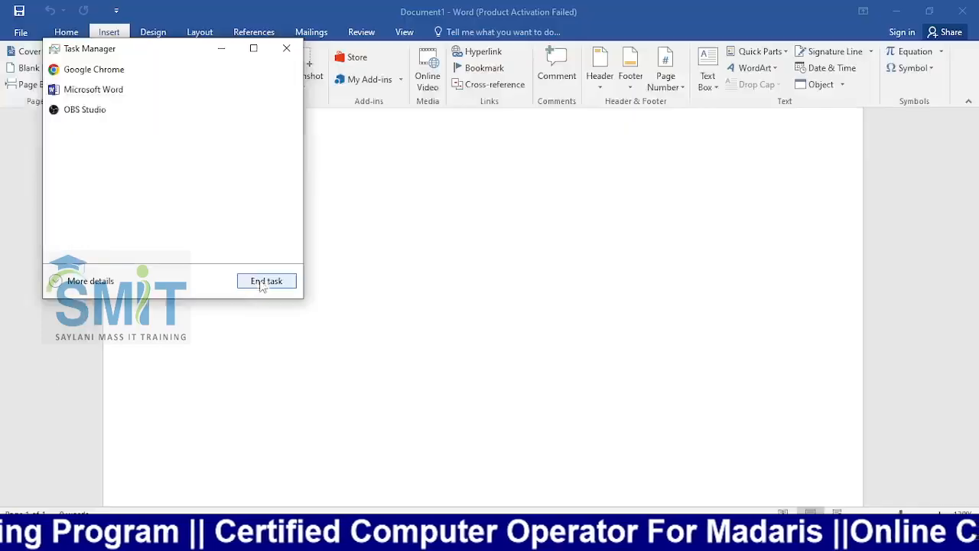
click(286, 48)
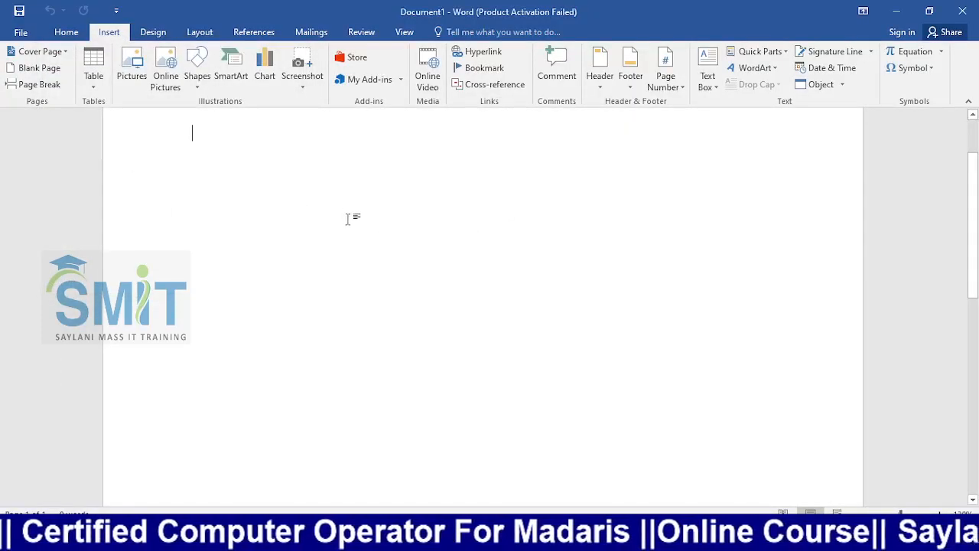
- Search for and launch the Windows Magnifier
key(super)
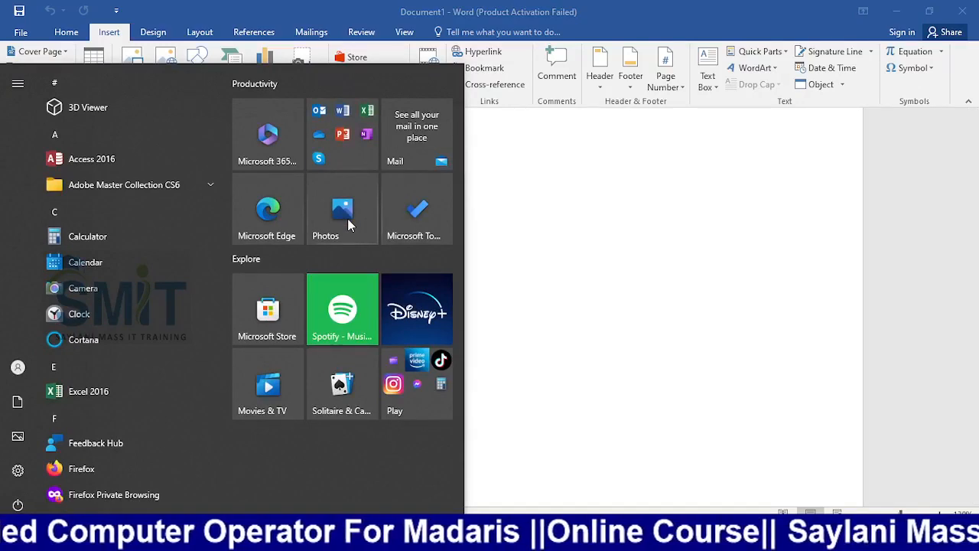
click(349, 225)
text(ma)
key(Return)
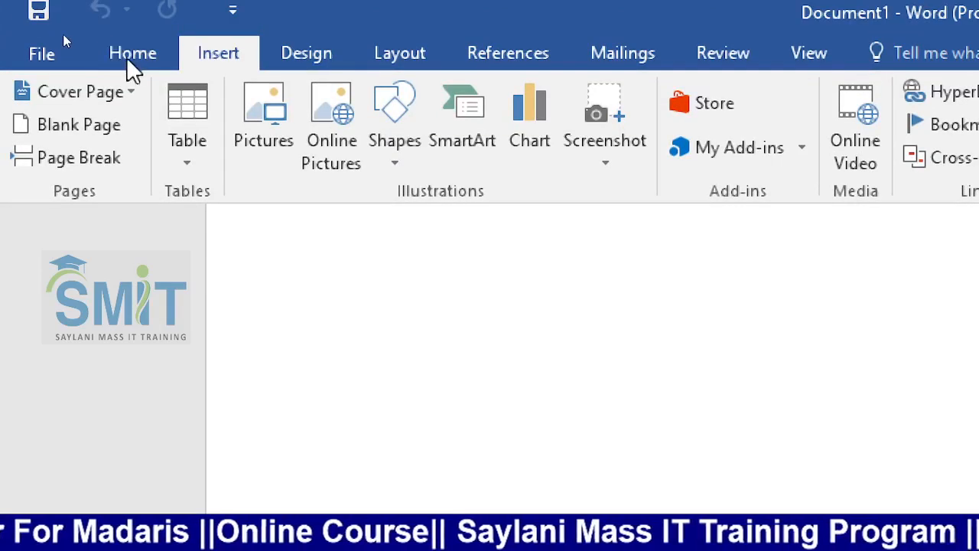
- Compare the Home and Insert ribbon commands in the magnified view, ending on Home
click(129, 58)
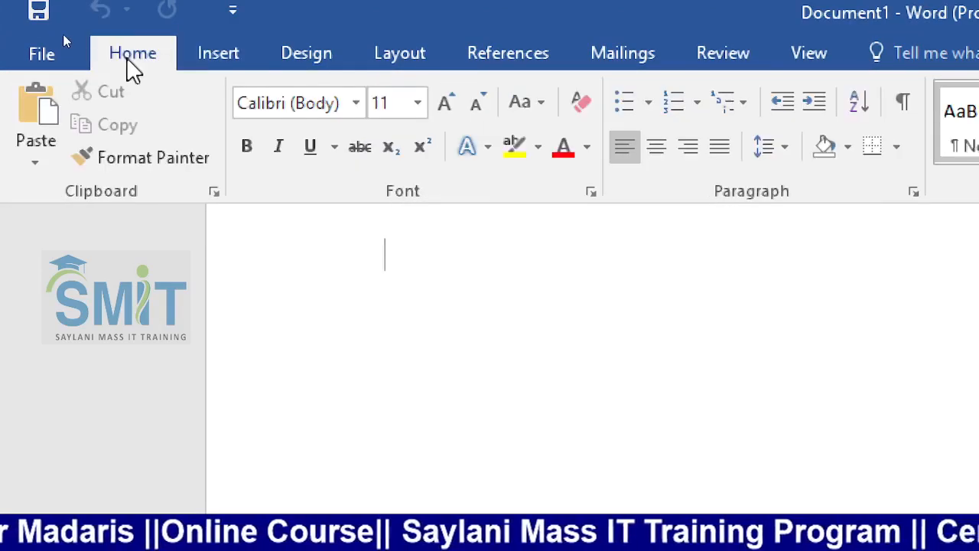
click(230, 58)
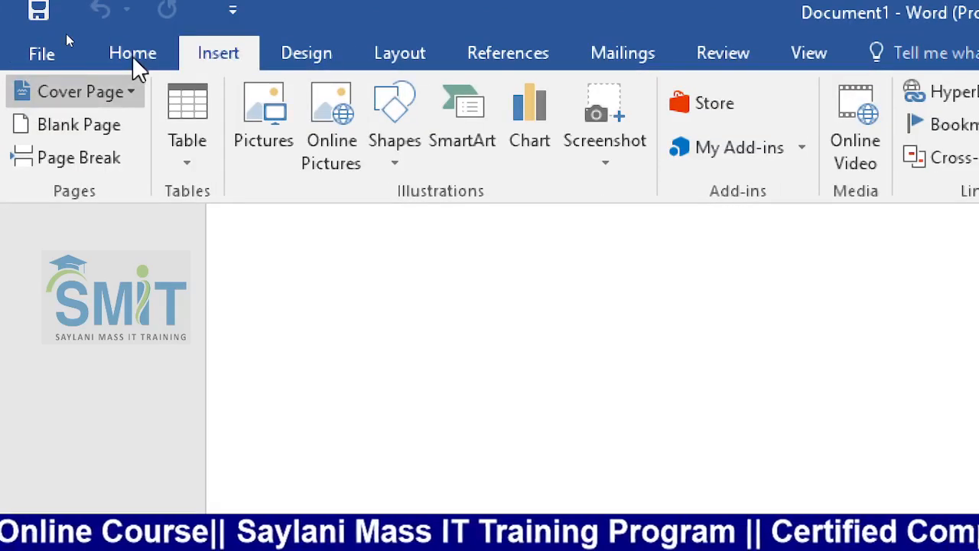
click(133, 55)
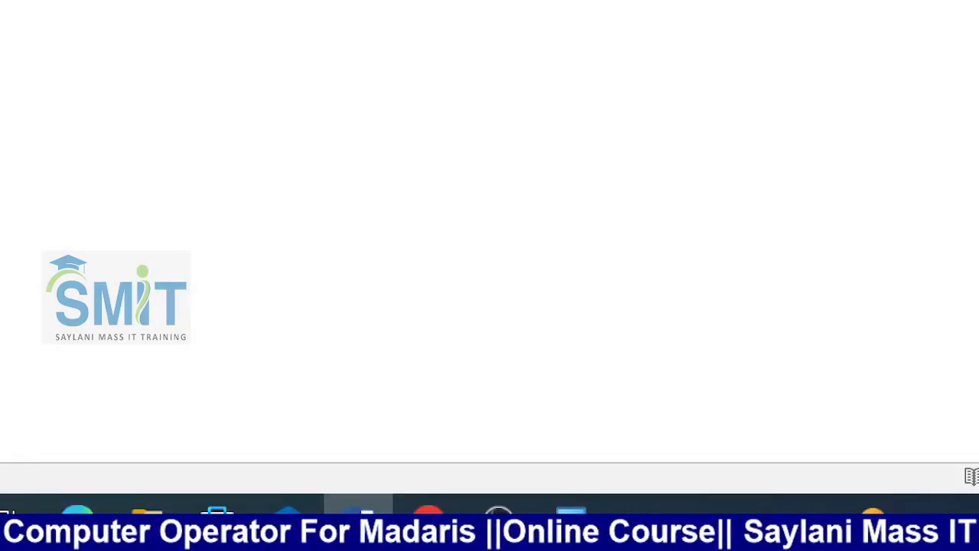
- Open Task Manager to end the running Magnifier, and close it again
right_click(632, 505)
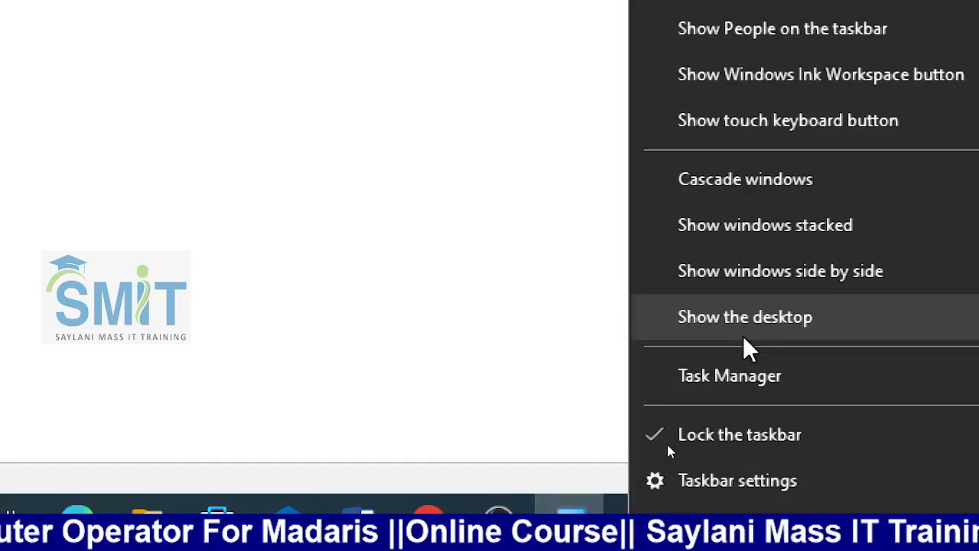
click(731, 377)
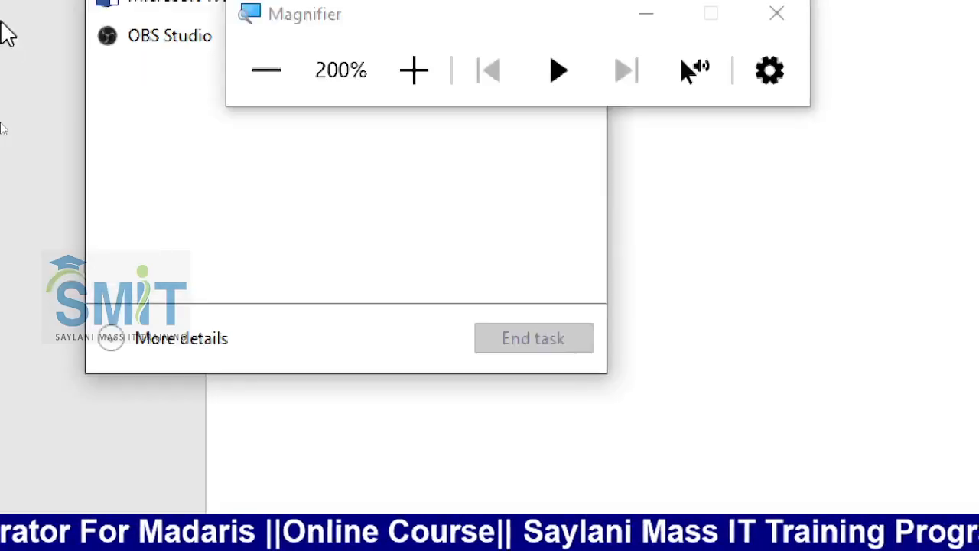
click(257, 205)
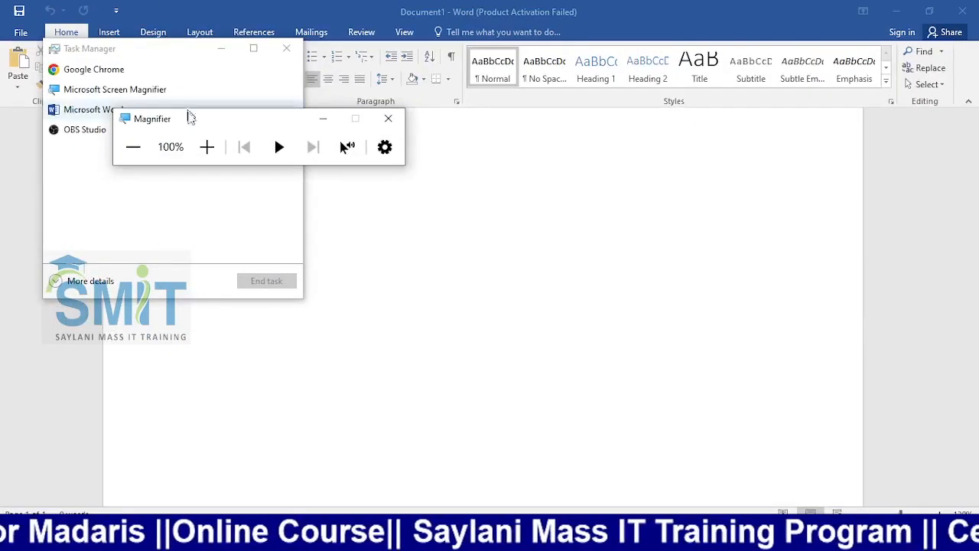
click(287, 47)
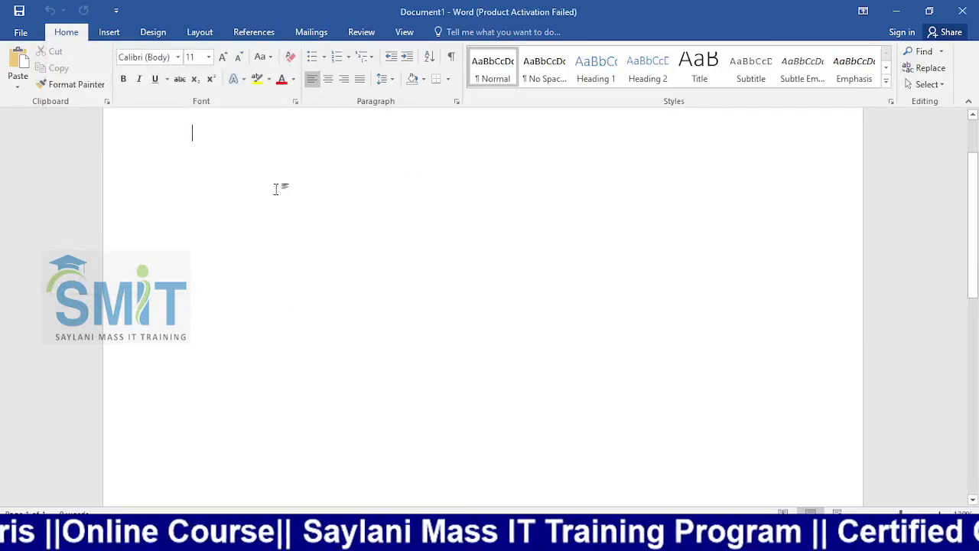
key(alt+Tab)
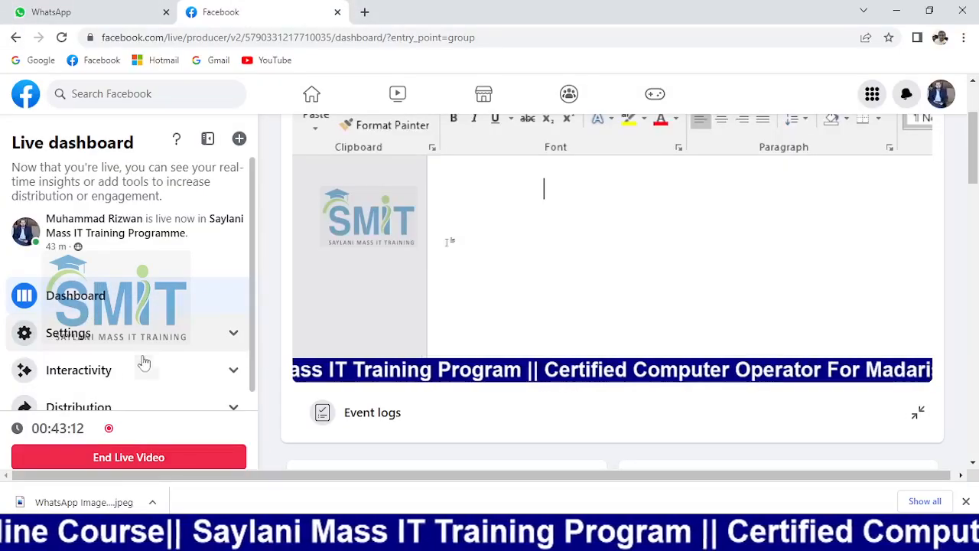
key(alt+Tab)
key(Tab)
click(51, 401)
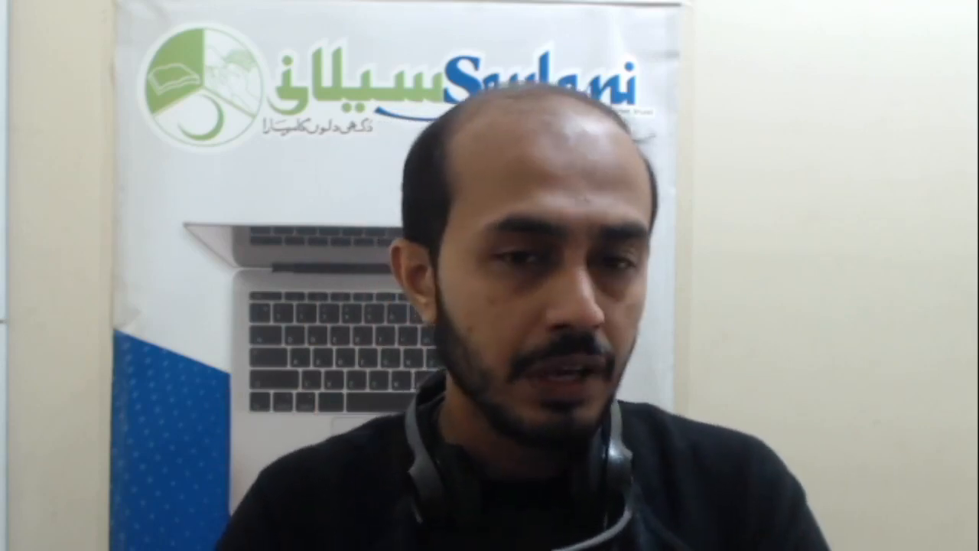
click(31, 379)
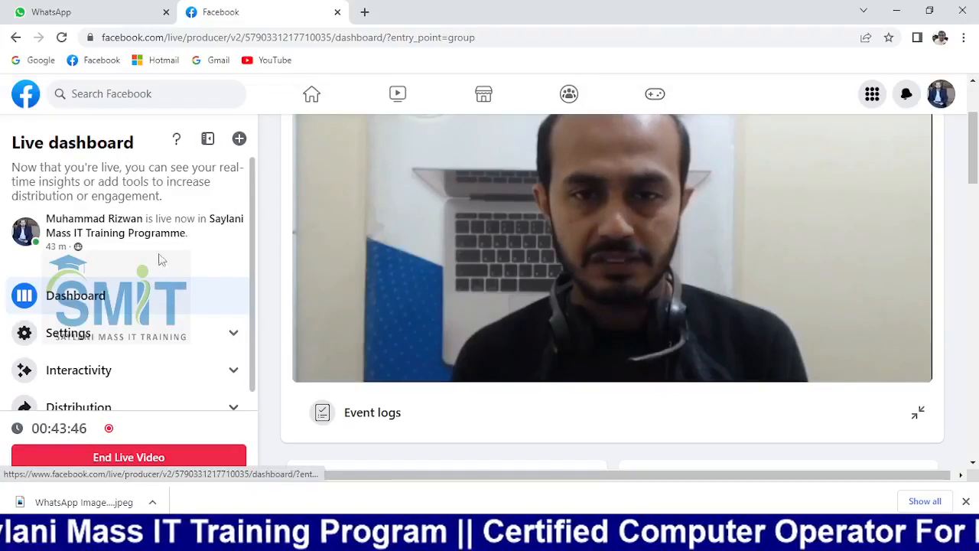
key(alt+Tab)
key(Tab)
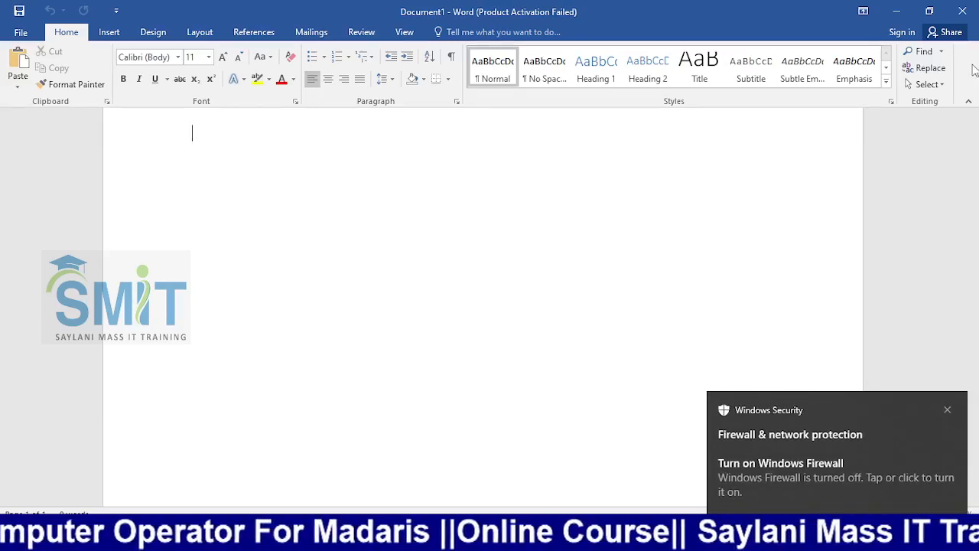
- Examine the command groups on the Insert, Design, Layout, References, Mailings, Review and View ribbons
click(107, 32)
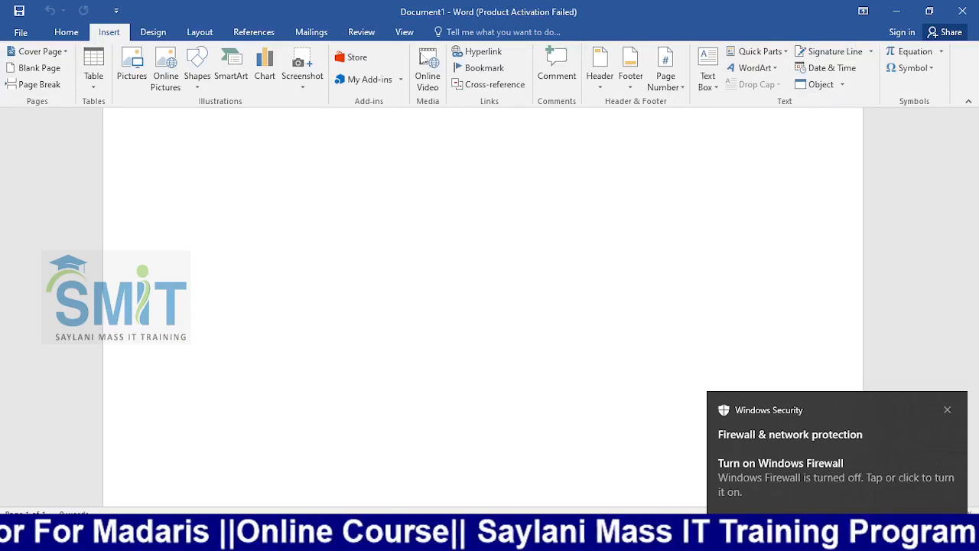
click(155, 32)
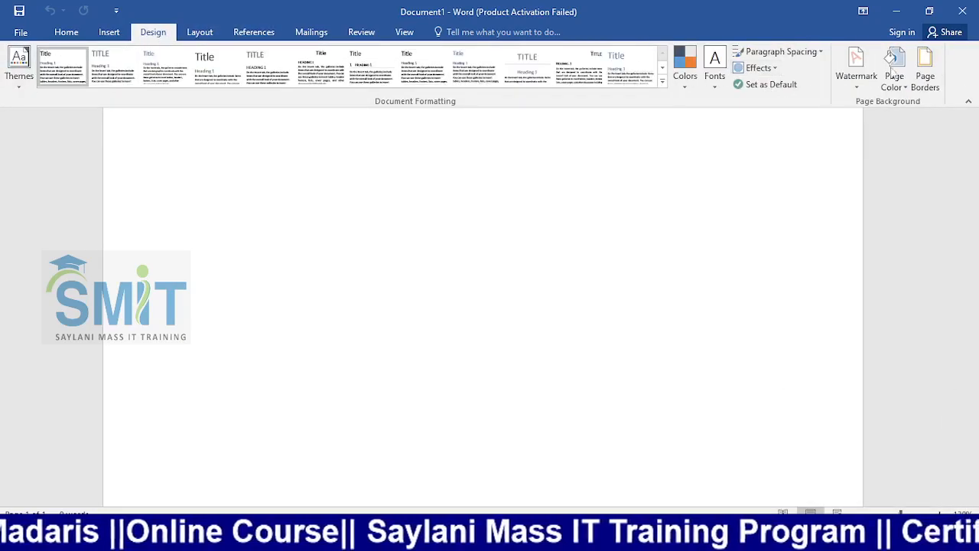
click(208, 32)
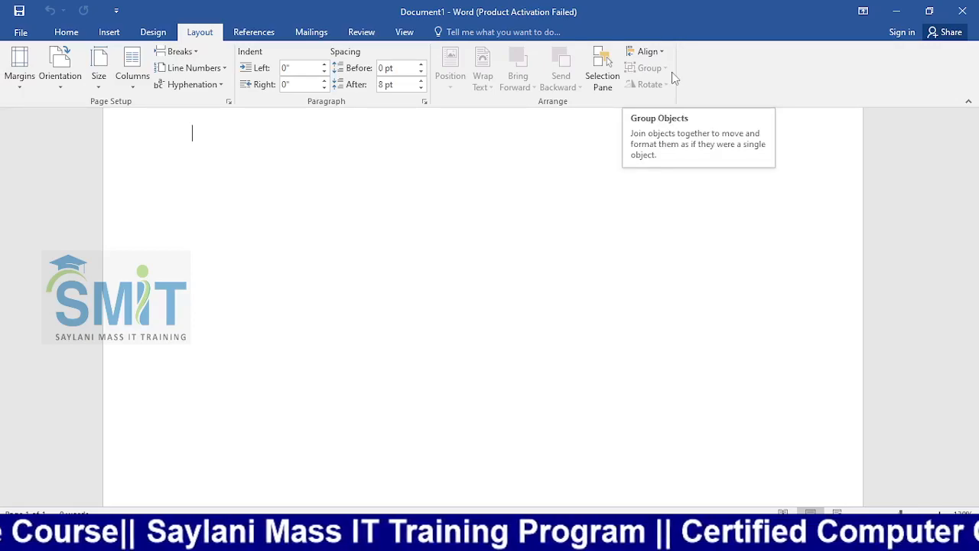
key(alt+Tab)
key(alt+Tab)
key(alt+Tab)
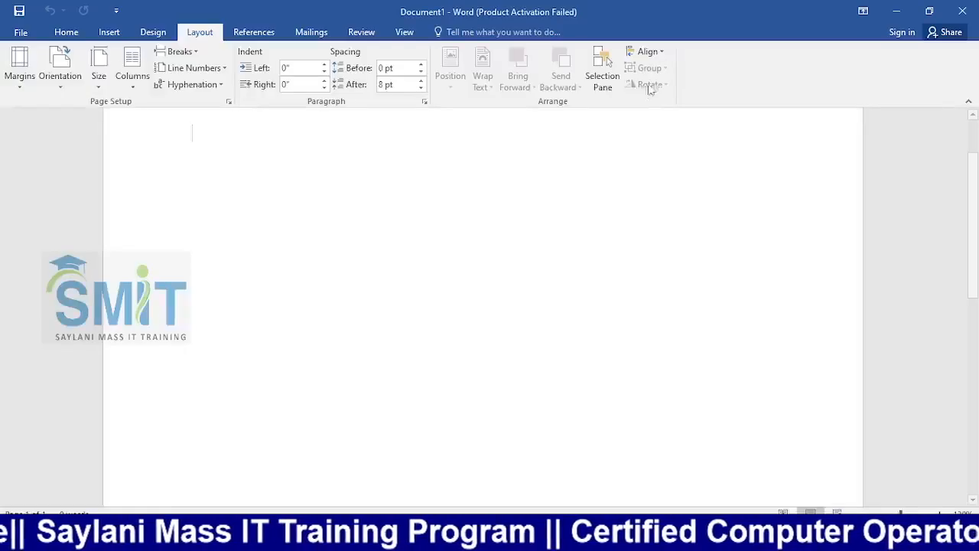
click(254, 32)
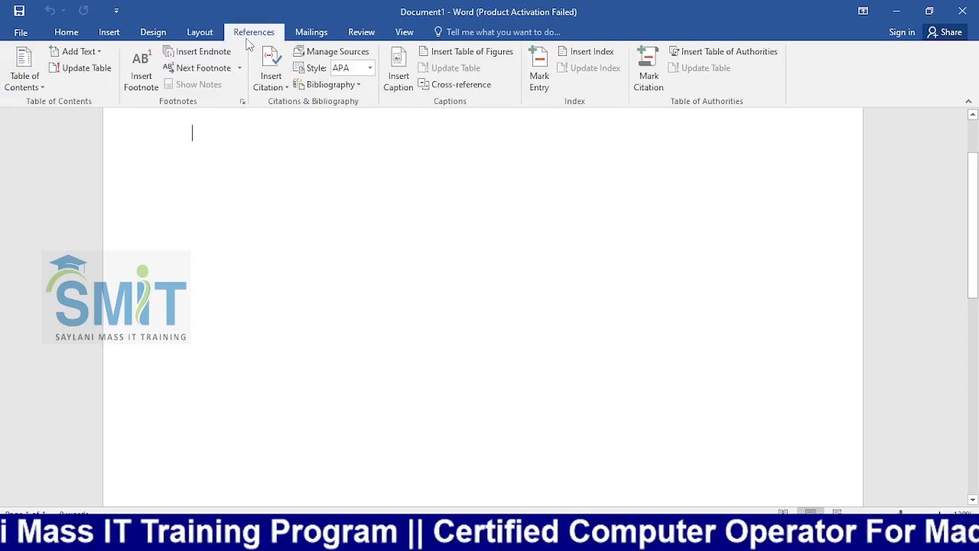
click(309, 35)
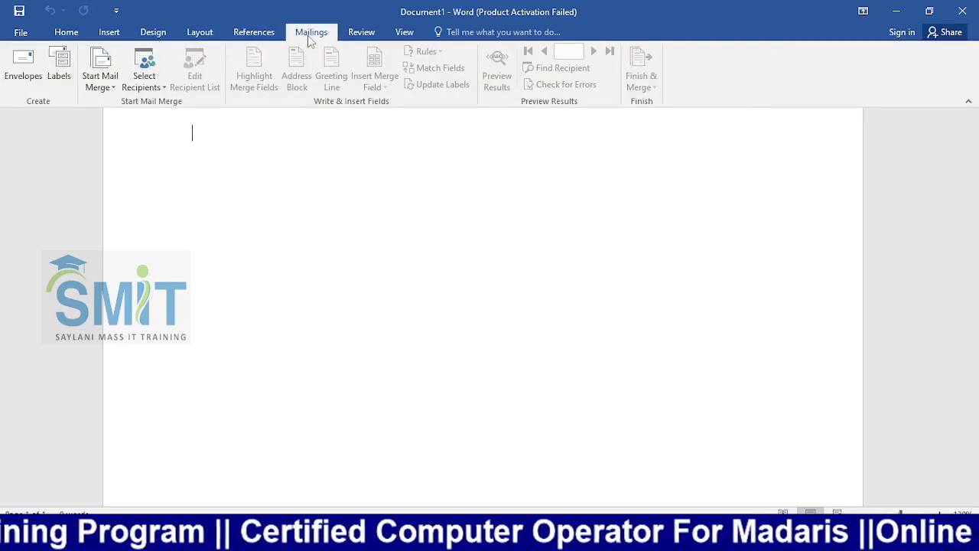
click(360, 33)
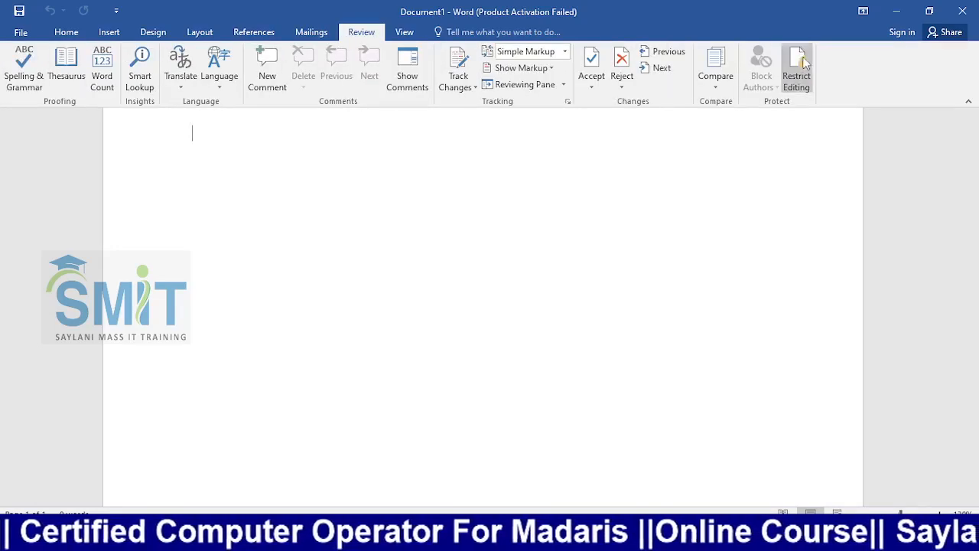
click(411, 35)
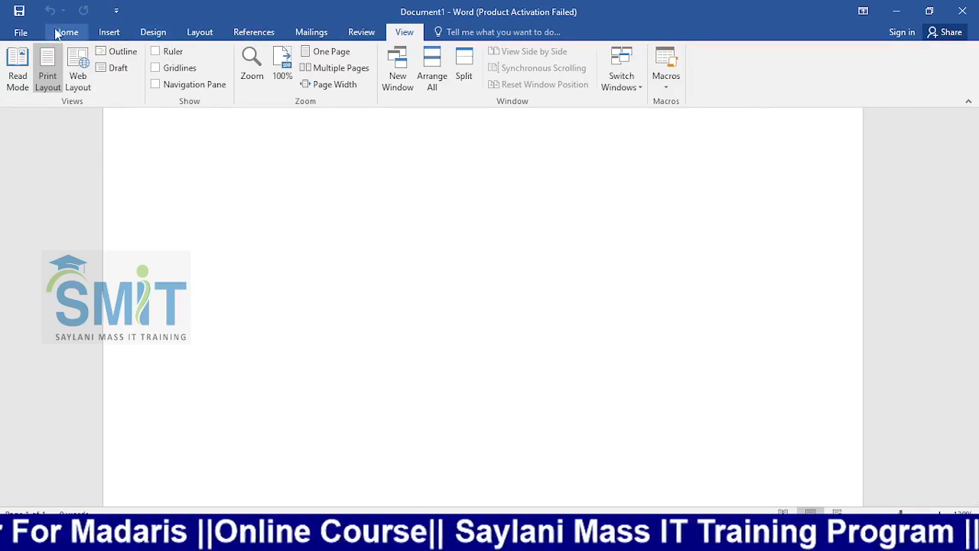
- View the File page with its recent documents and return to the Home ribbon of the blank document
click(23, 32)
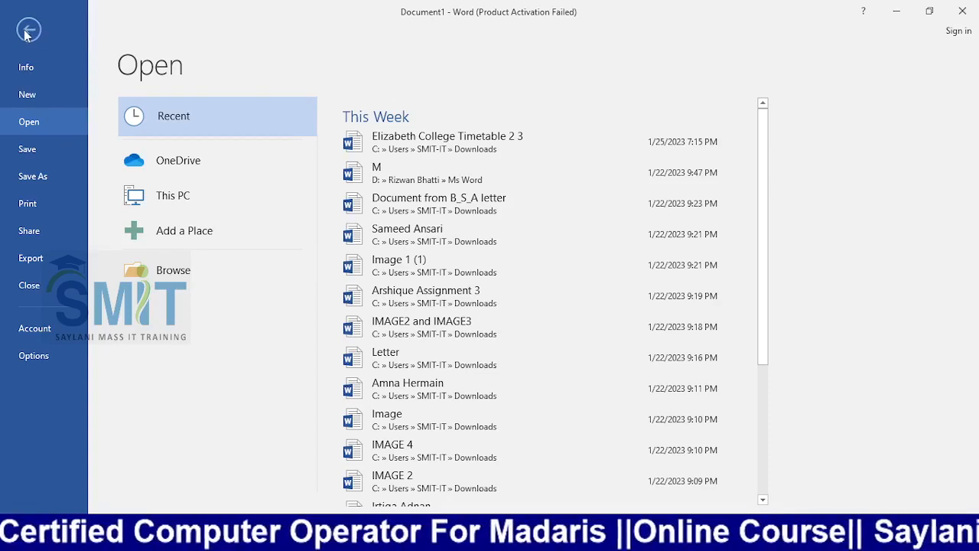
click(25, 30)
click(66, 31)
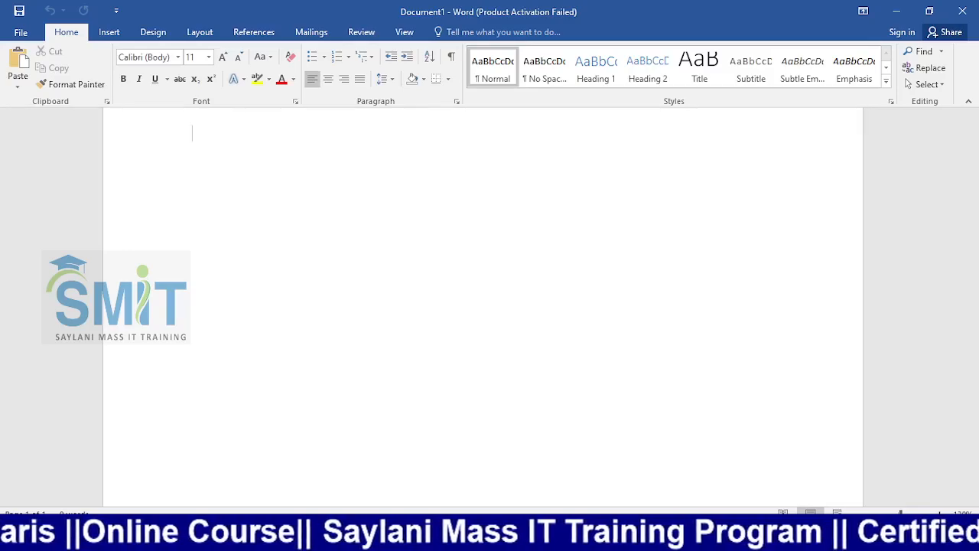
- Search for and launch PowerPoint 2016, and create a blank presentation
key(super)
text(pa)
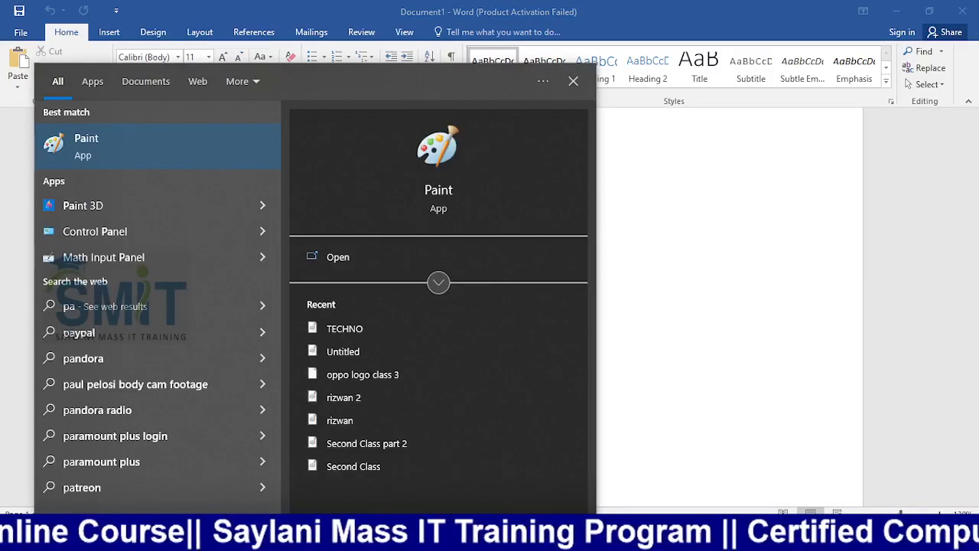
key(BackSpace)
key(BackSpace)
text(po)
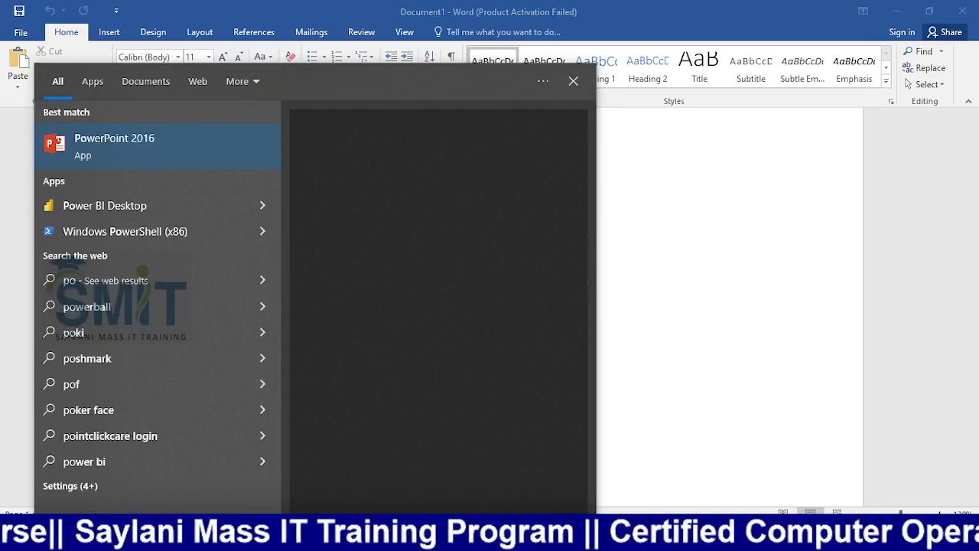
key(Return)
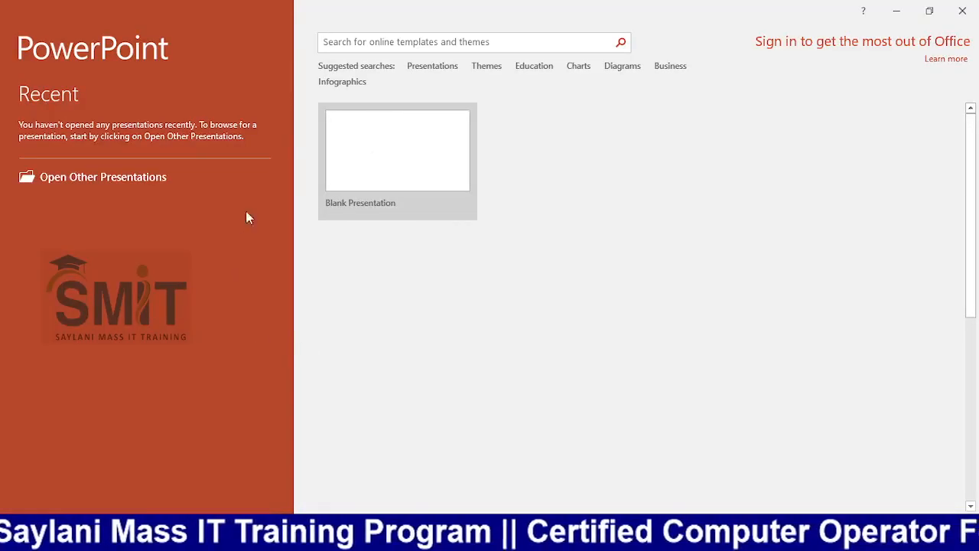
click(651, 107)
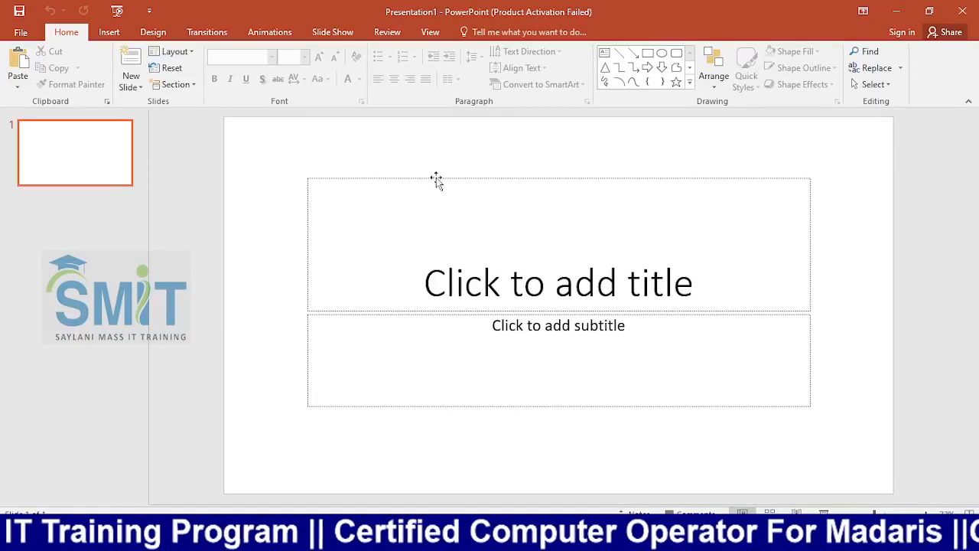
- Delete the subtitle and title placeholders from the first slide
click(436, 180)
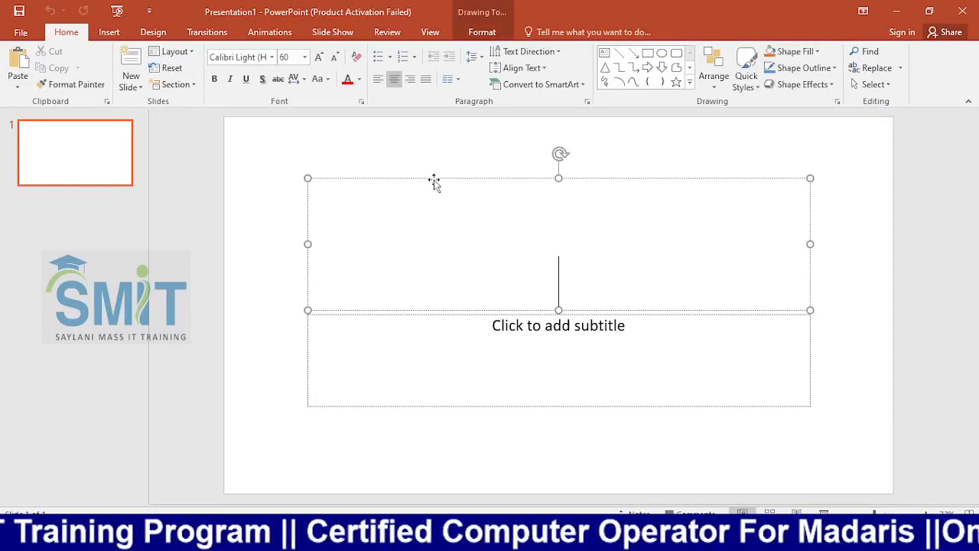
click(413, 316)
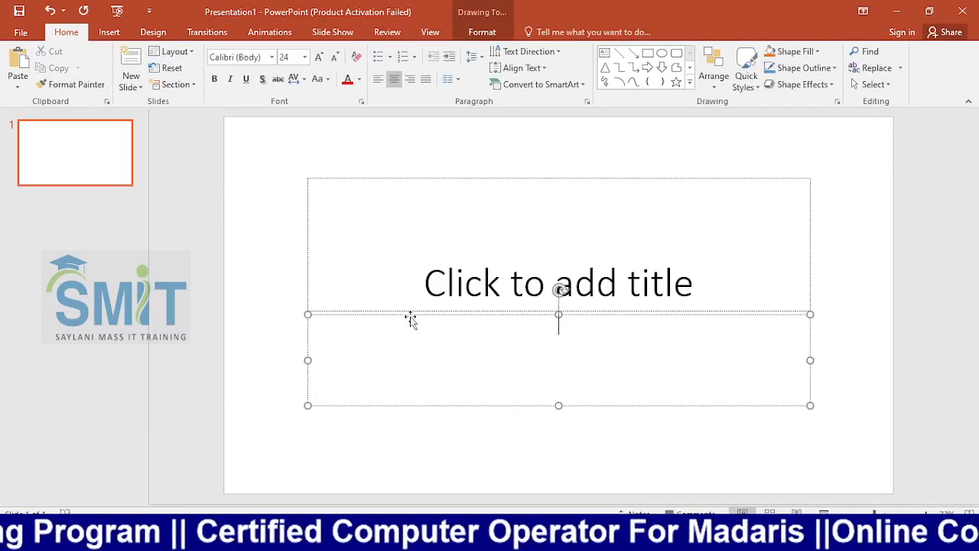
click(408, 315)
key(Delete)
click(407, 310)
key(Delete)
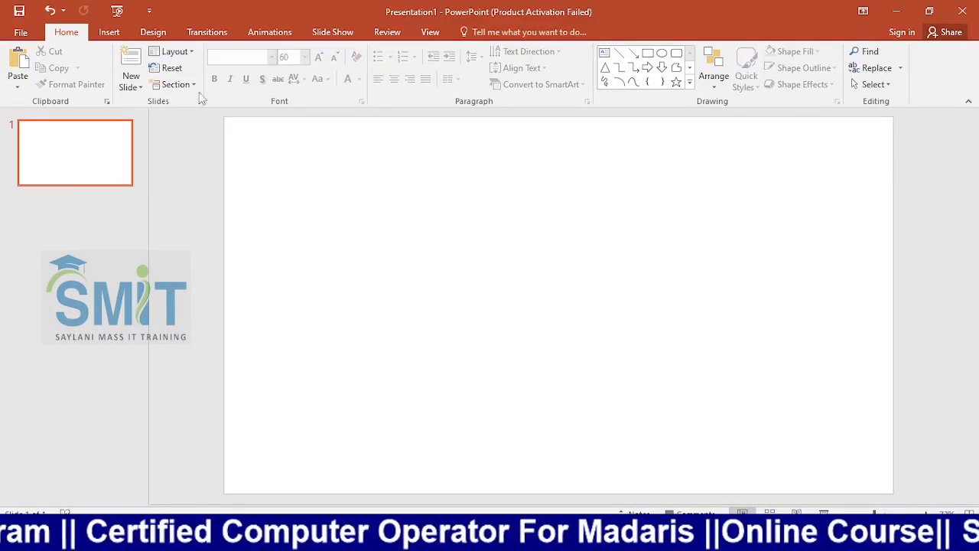
- Insert a screen clipping of the Word window's title bar and Home ribbon, about 13.33 by 1.5 inches, on the slide
click(109, 32)
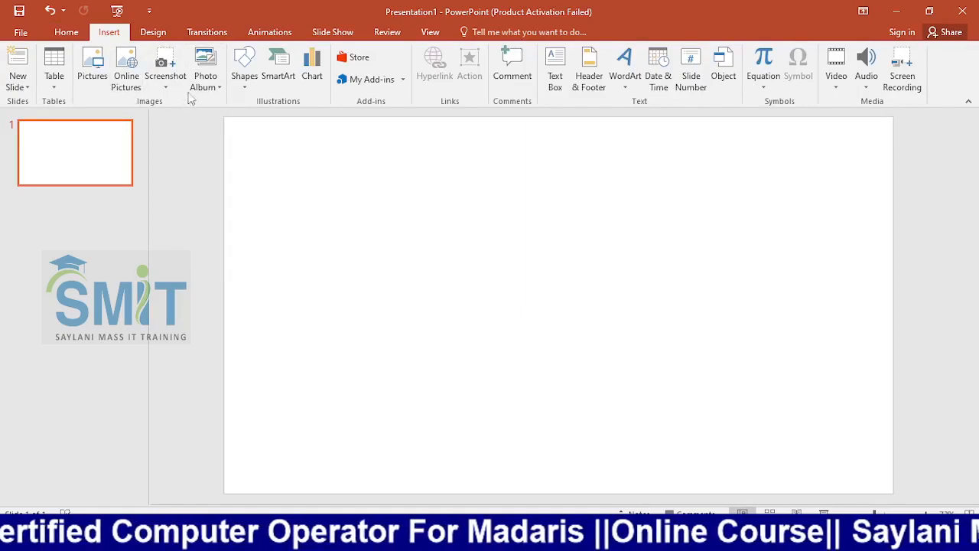
click(163, 83)
click(180, 197)
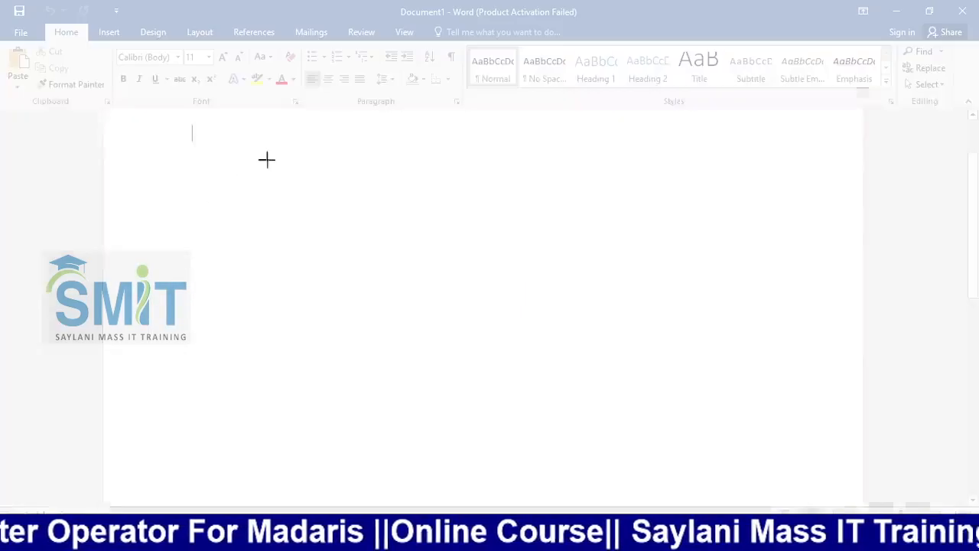
drag(2, 2, 978, 109)
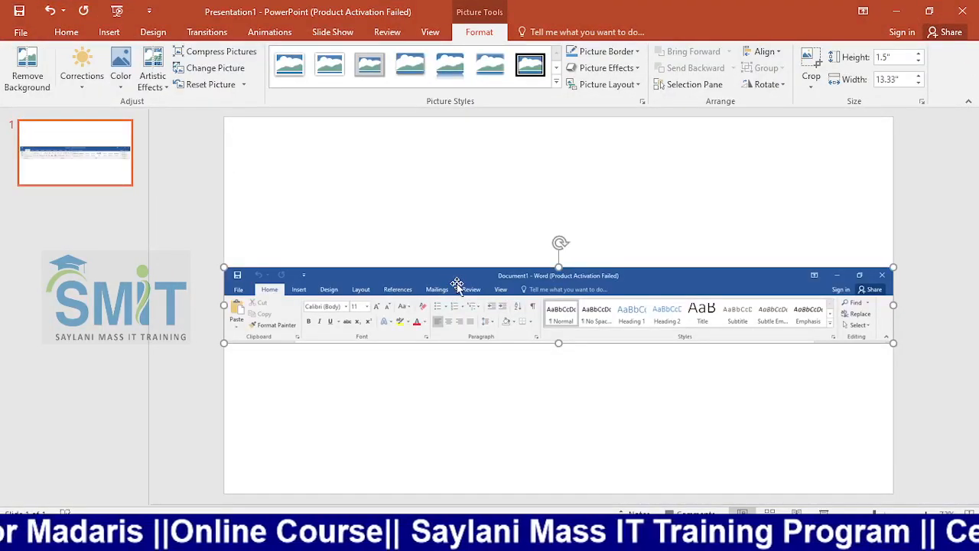
- Move the ribbon picture to the upper part of the slide and start the slide show
drag(442, 296, 442, 226)
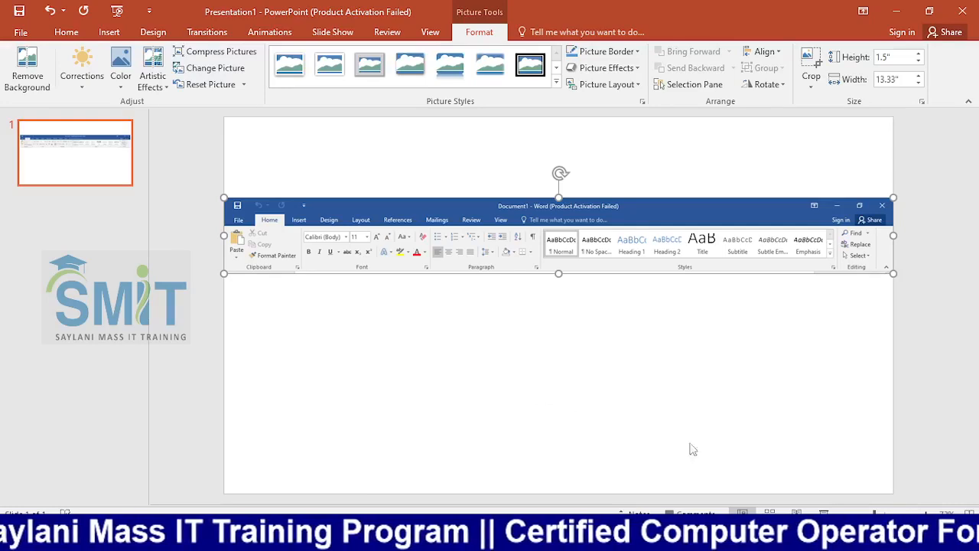
click(926, 514)
click(926, 514)
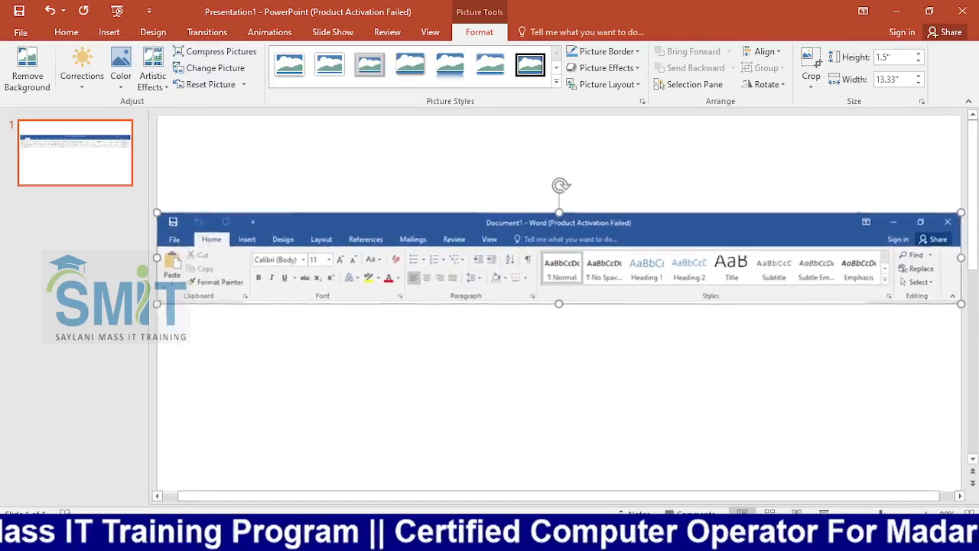
click(926, 514)
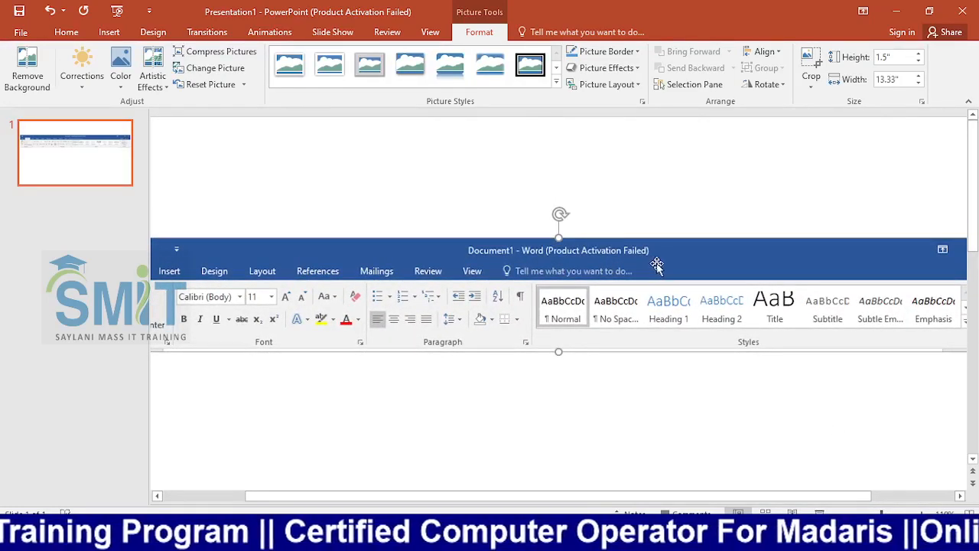
key(F5)
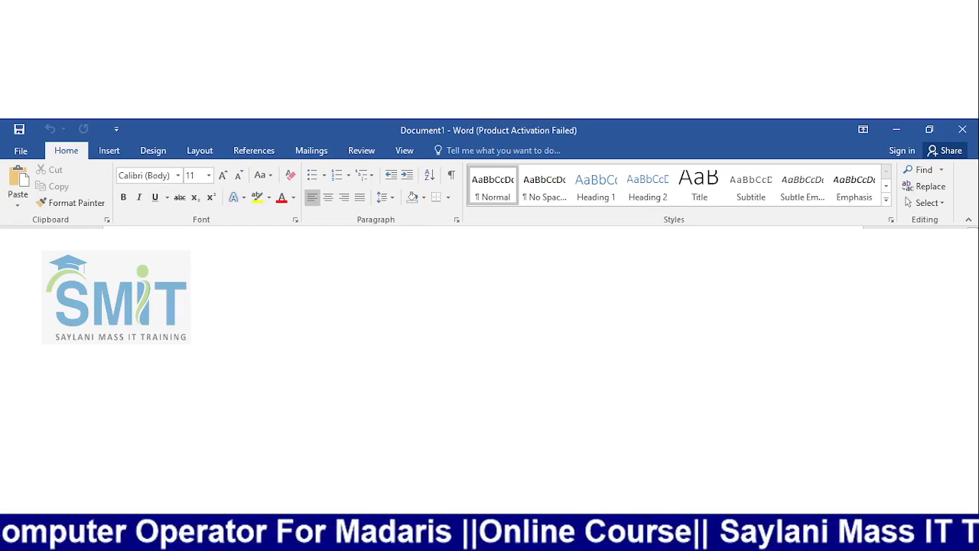
- Choose the Pen in the slide show and draw a red outline around all groups of the Home ribbon
click(61, 531)
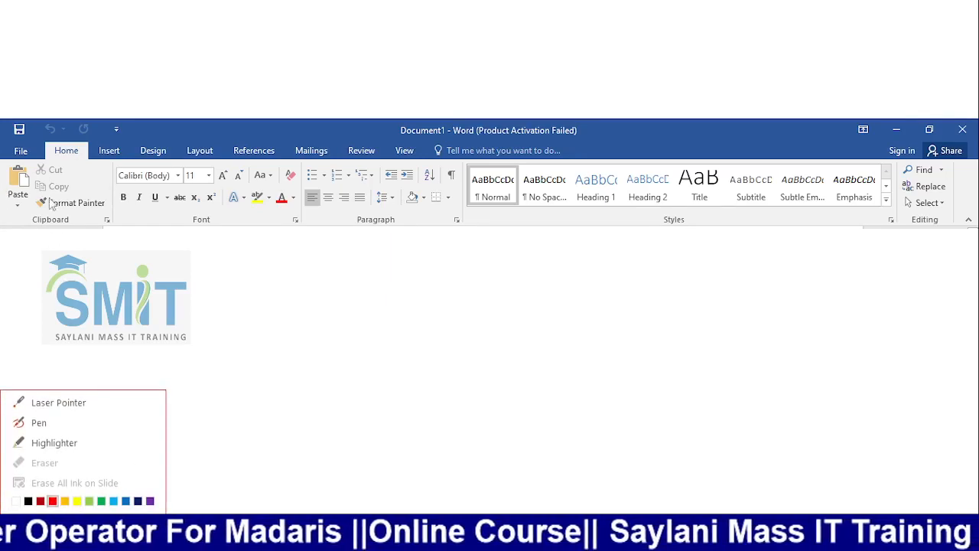
click(55, 424)
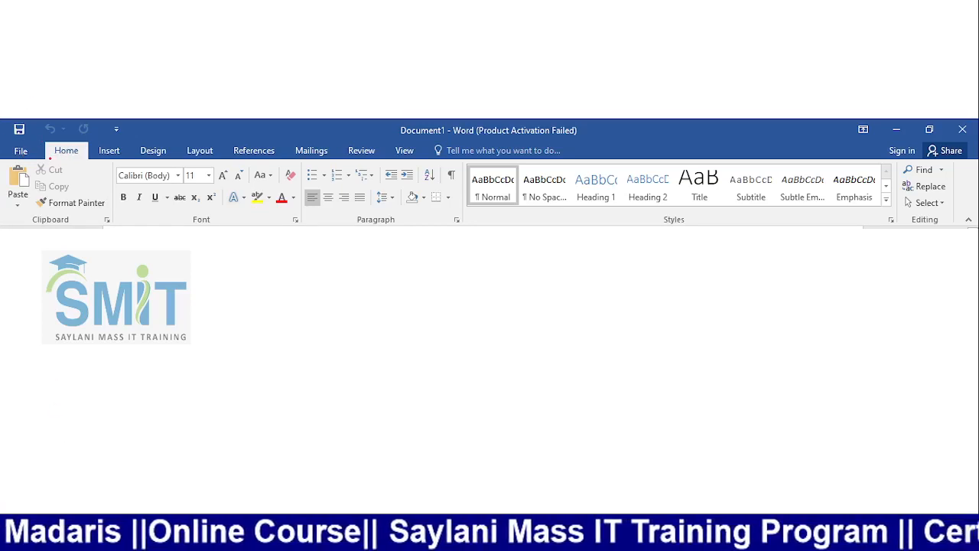
mouse_move(22, 233)
mouse_down()
mouse_move(153, 251)
mouse_move(349, 253)
mouse_move(811, 230)
mouse_up()
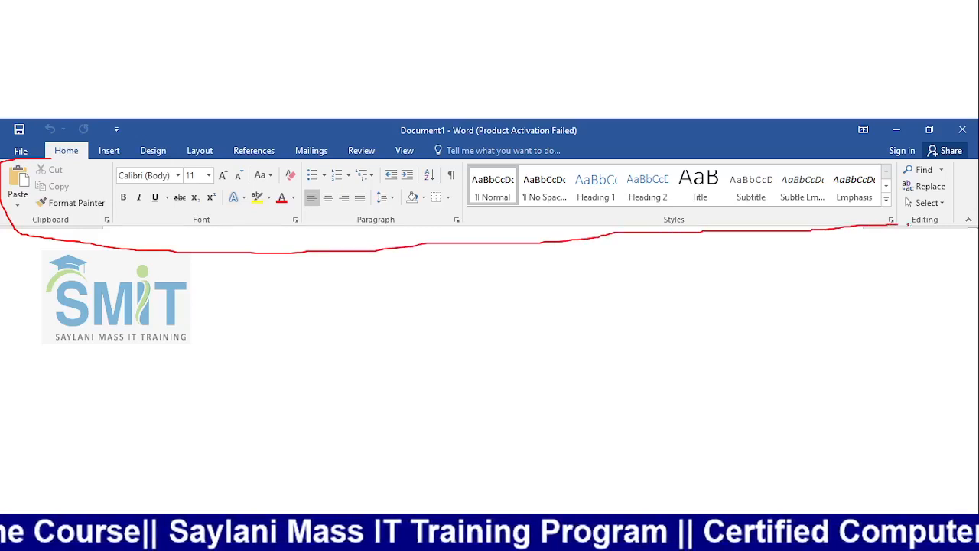
drag(922, 159, 787, 158)
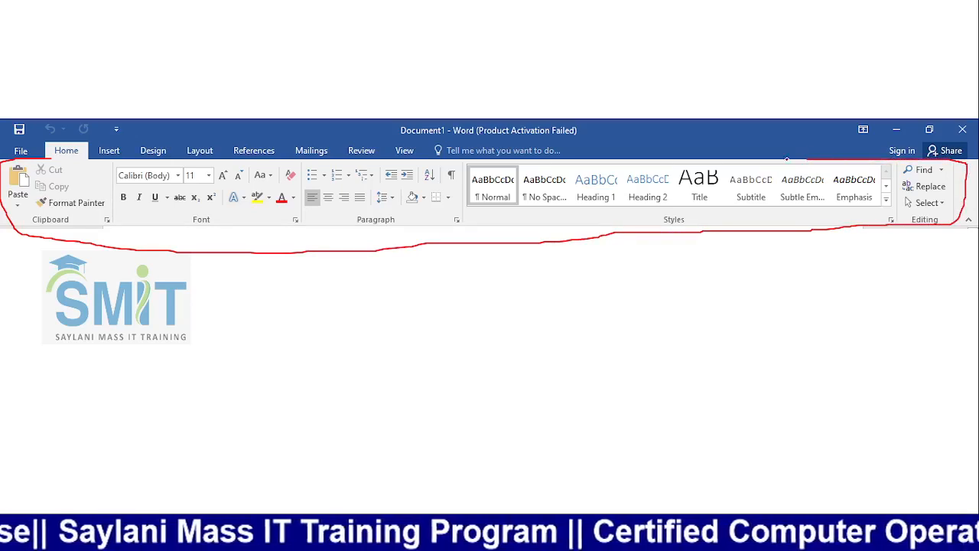
drag(553, 152, 256, 159)
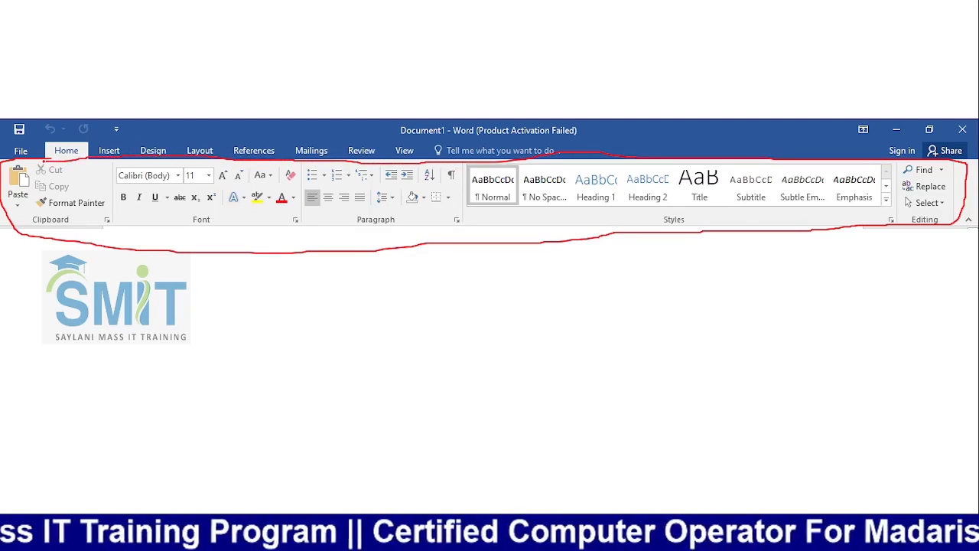
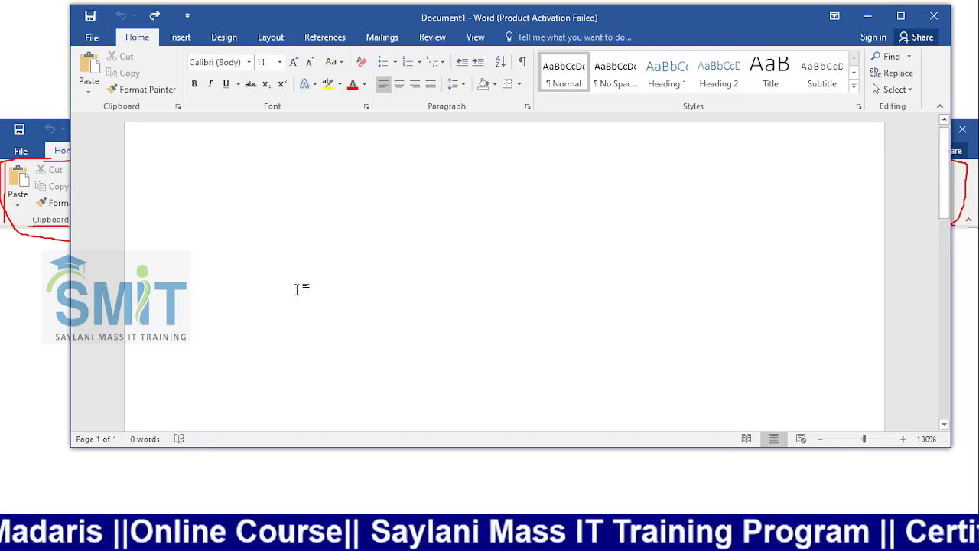
- Extend the blank Word document to a second page by adding an empty line after the end of the first page
scroll(191, 230, down, 10)
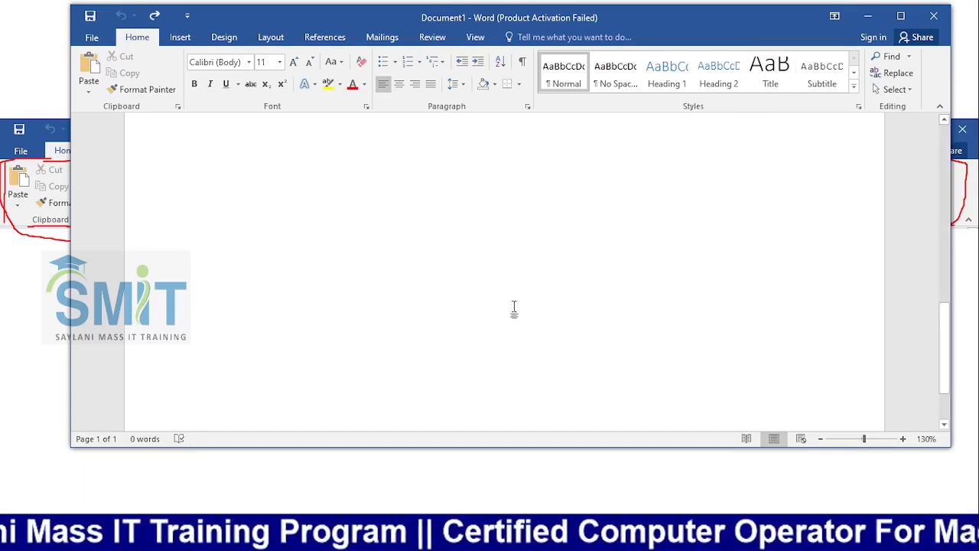
double_click(518, 352)
key(Return)
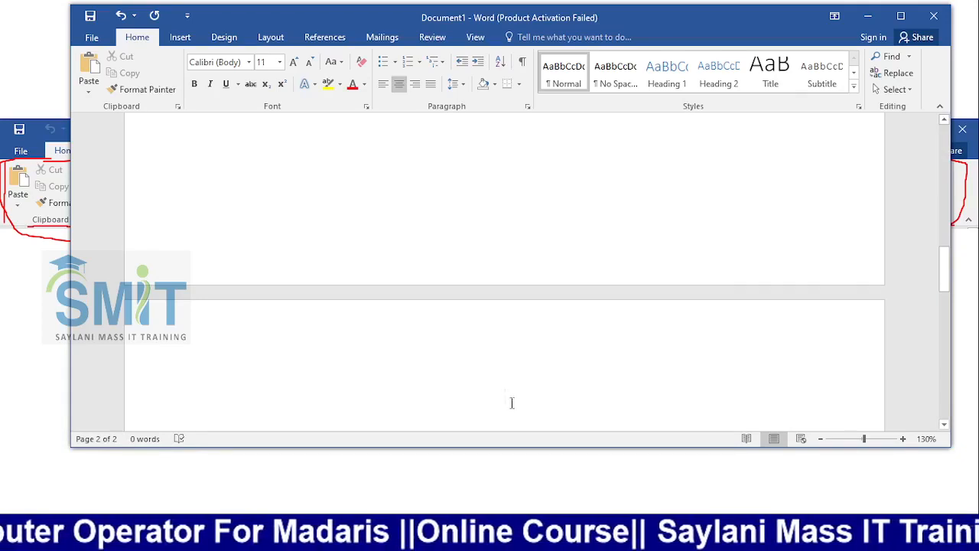
scroll(371, 223, up, 10)
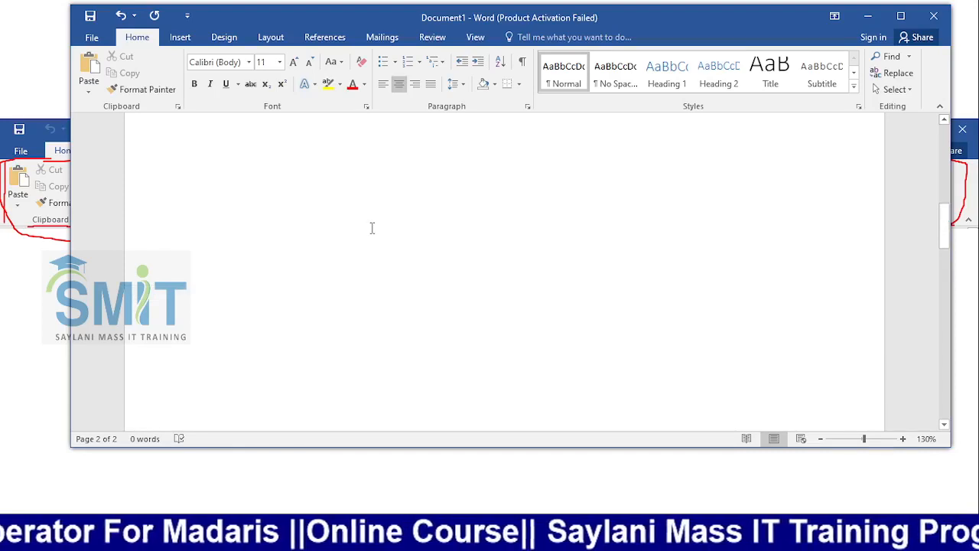
- Enter a first name at the top of page one, select parts of it, and place the cursor on the line below
click(446, 164)
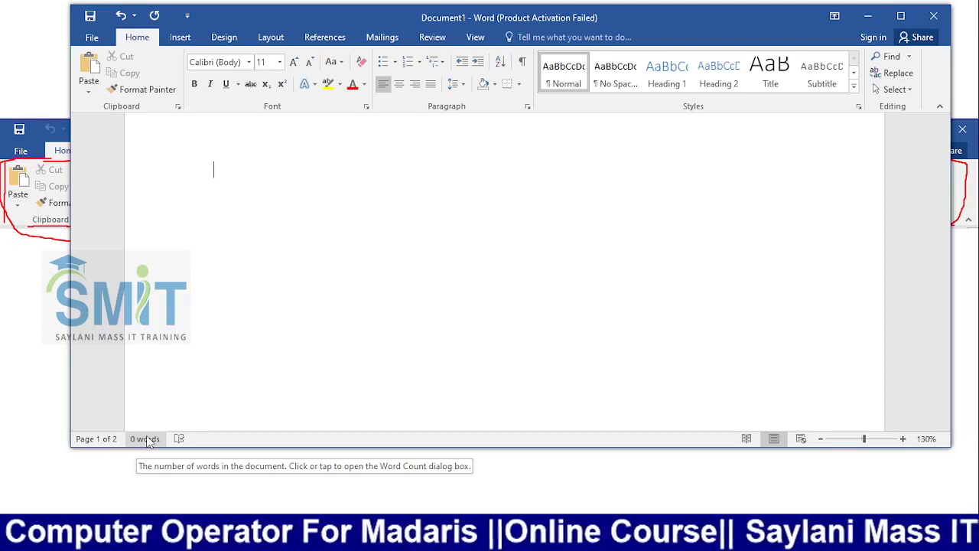
text(rizwan)
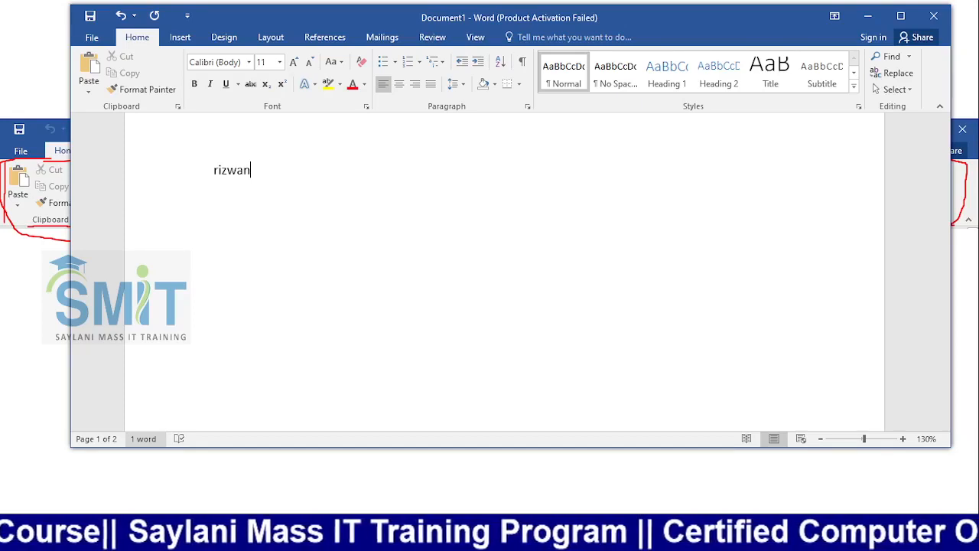
double_click(214, 172)
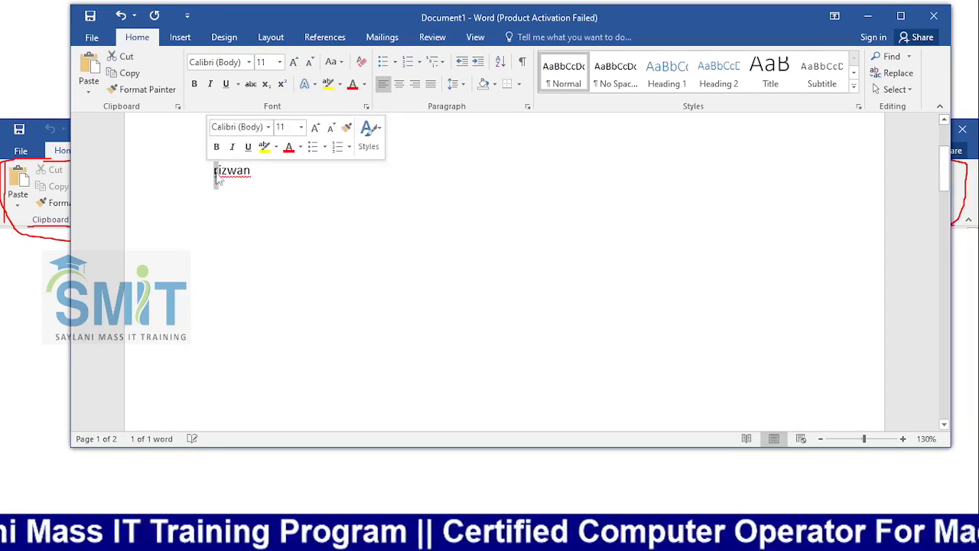
drag(214, 171, 237, 176)
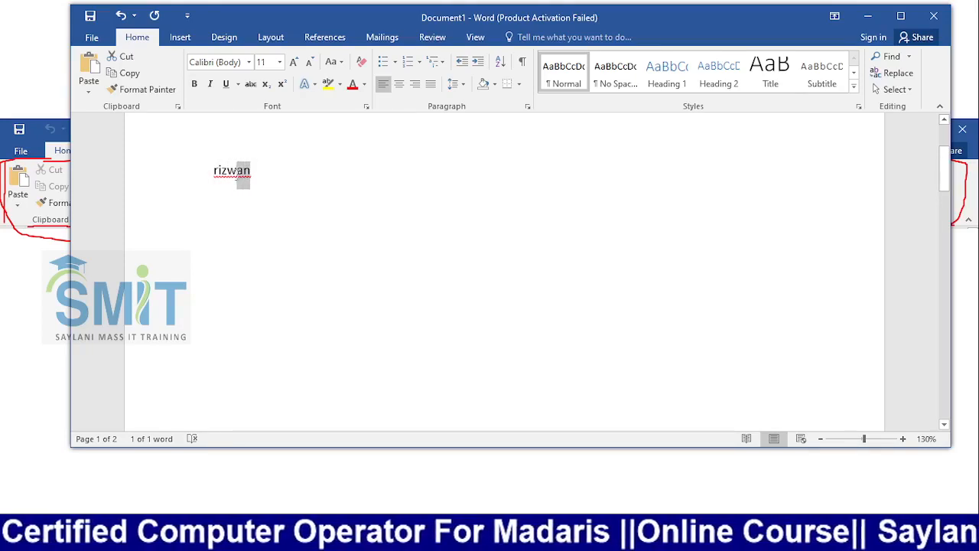
click(251, 212)
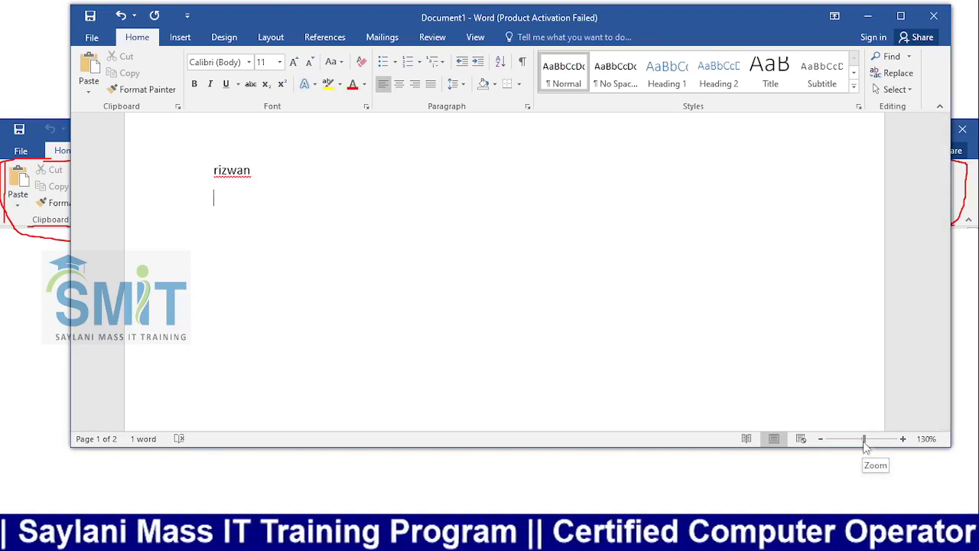
- Zoom the document to 444%, 500% and 10%, then set it to 100% and maximize the Word window
drag(867, 442, 891, 440)
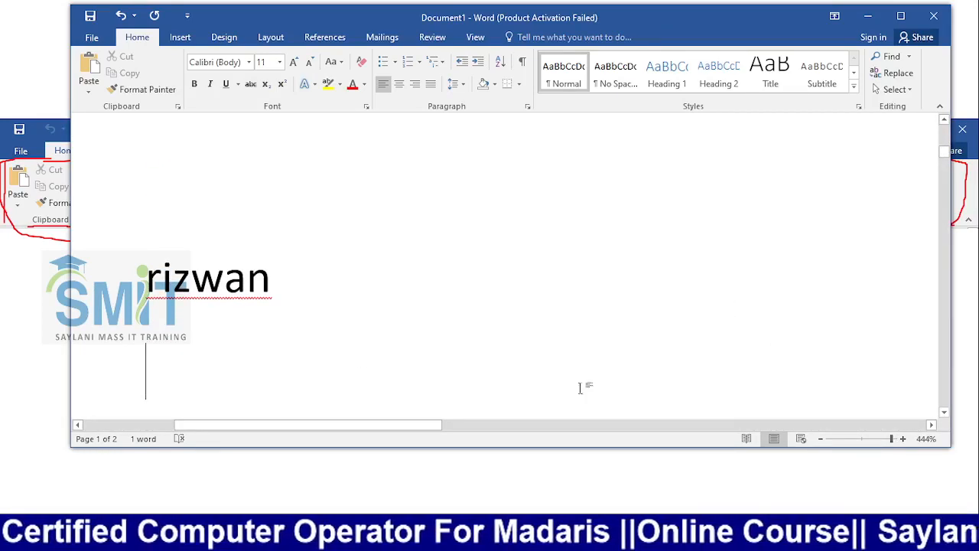
mouse_move(892, 440)
mouse_down()
mouse_move(905, 440)
mouse_move(828, 442)
mouse_move(903, 442)
mouse_up()
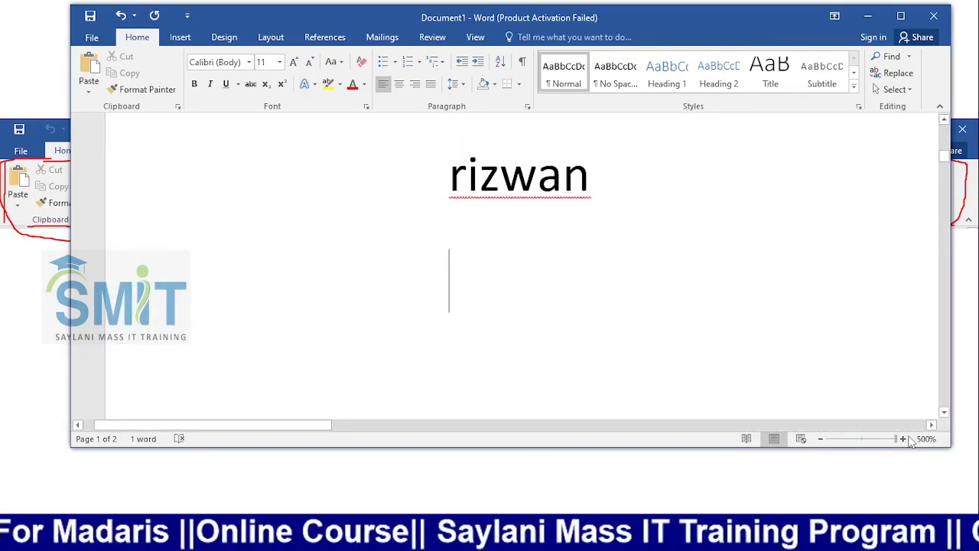
drag(897, 440, 824, 444)
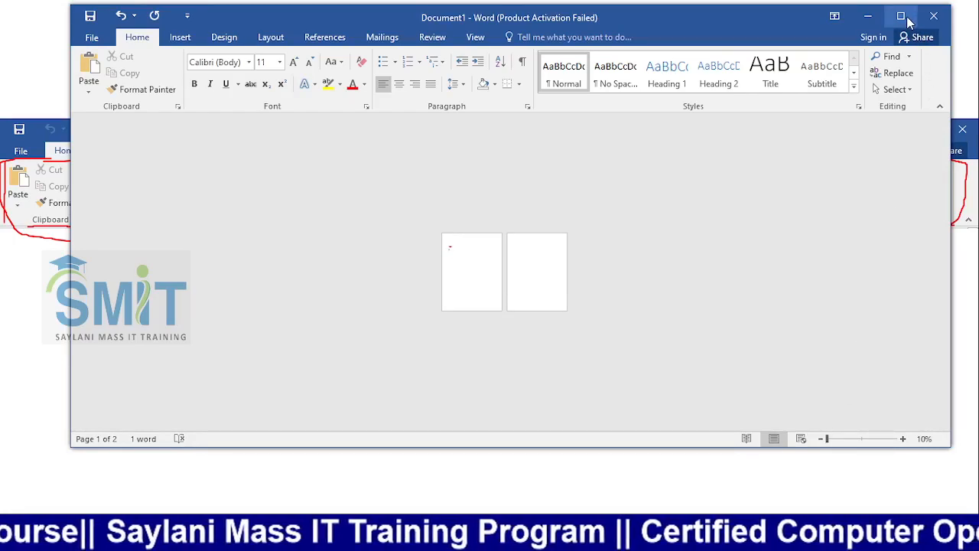
click(862, 442)
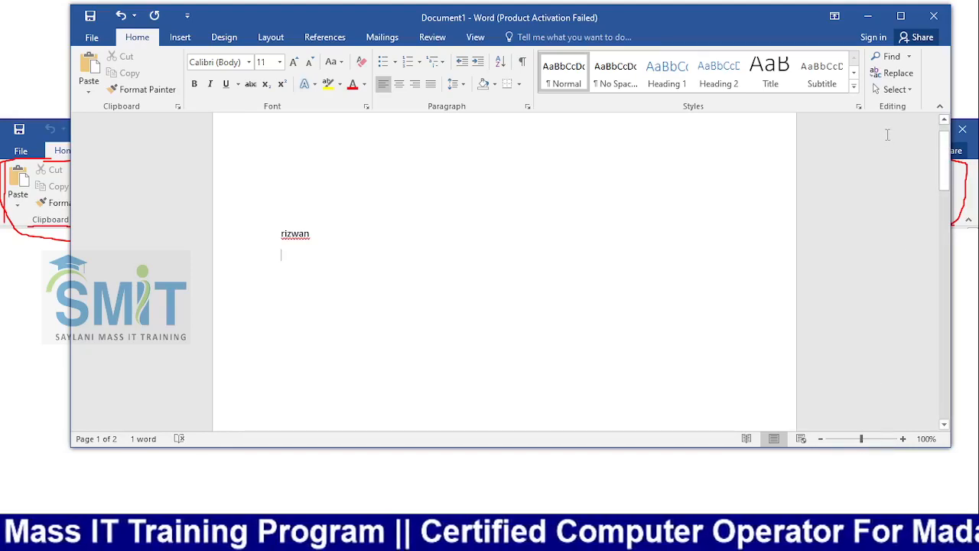
click(900, 24)
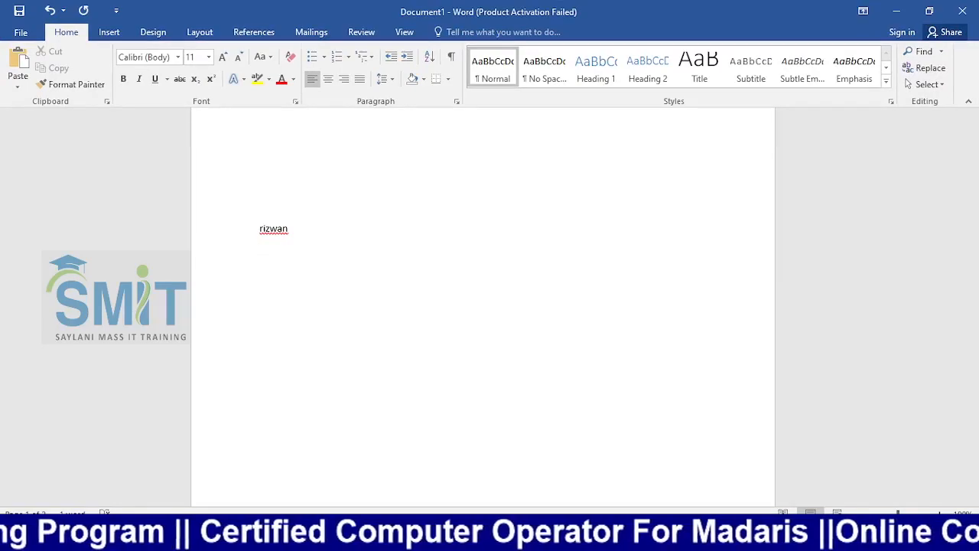
- Switch to OBS and change the stream to the Main scene
key(alt+Tab)
click(53, 357)
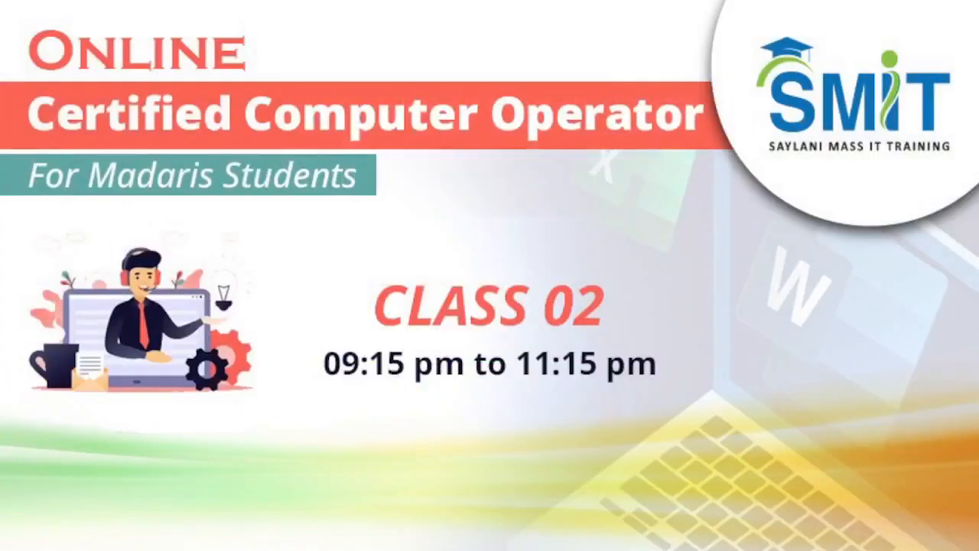
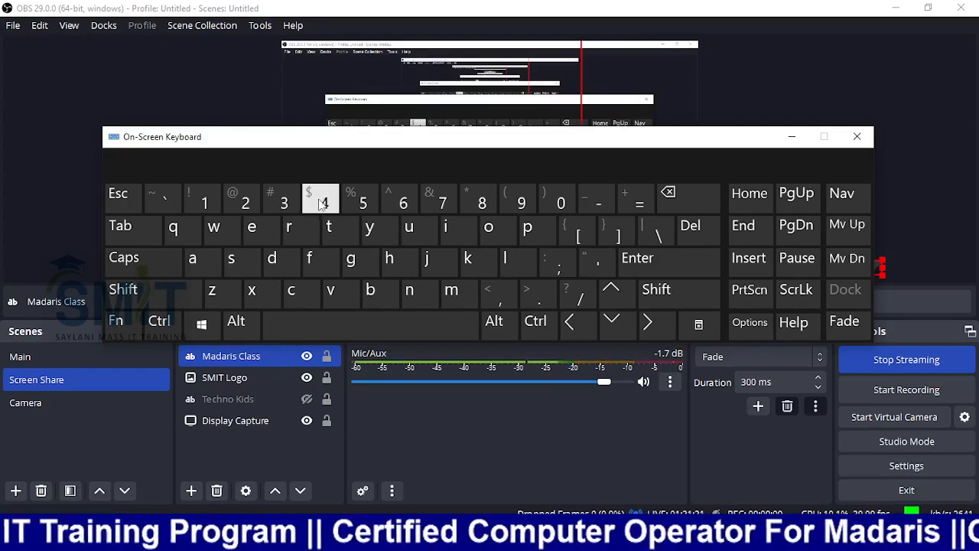
- Try to enter an @ symbol with Shift and the 2 key of the On-Screen Keyboard
click(189, 304)
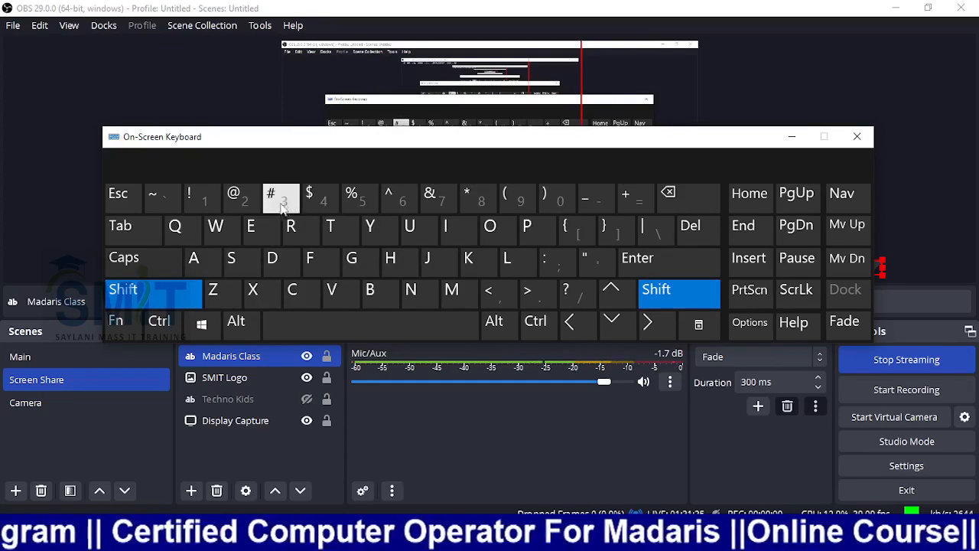
click(246, 209)
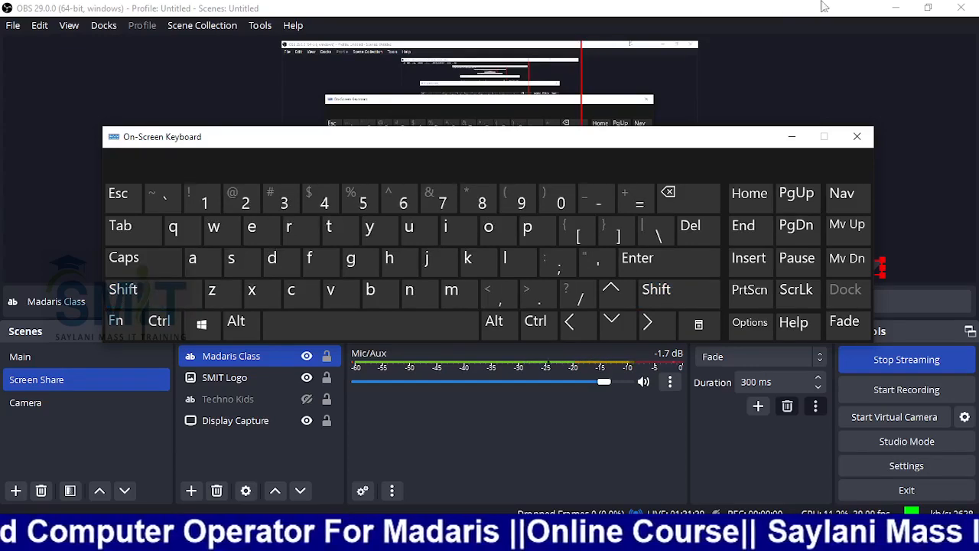
- Minimize OBS to return to the Word document, move the On-Screen Keyboard below the sentence, and place the cursor on the empty line beneath it
click(891, 8)
drag(494, 159, 498, 340)
click(509, 281)
click(511, 277)
key(shift+F3)
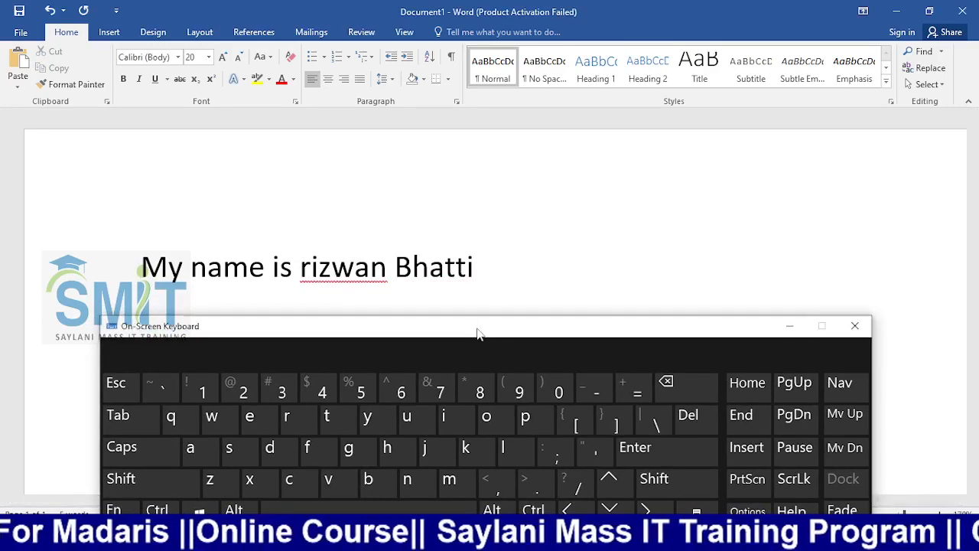
drag(477, 330, 461, 377)
scroll(459, 302, down, 4)
scroll(456, 303, up, 4)
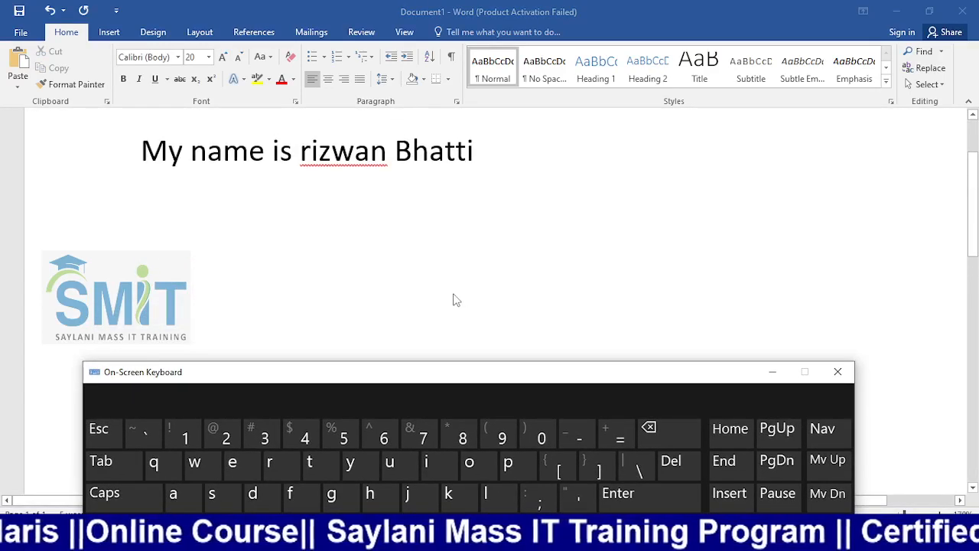
click(429, 245)
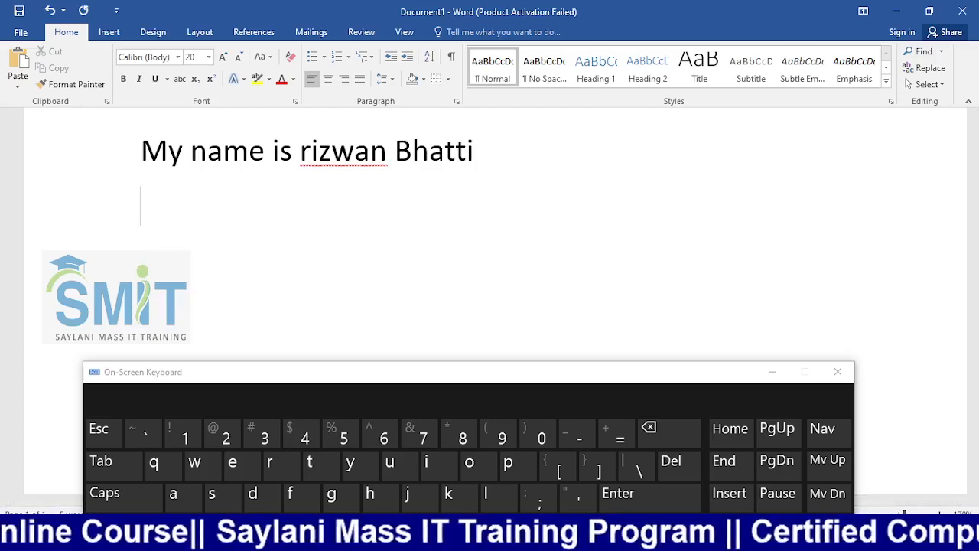
- Insert an @ symbol on the line below the sentence using the On-Screen Keyboard's Shift and 2 keys
drag(430, 374, 434, 237)
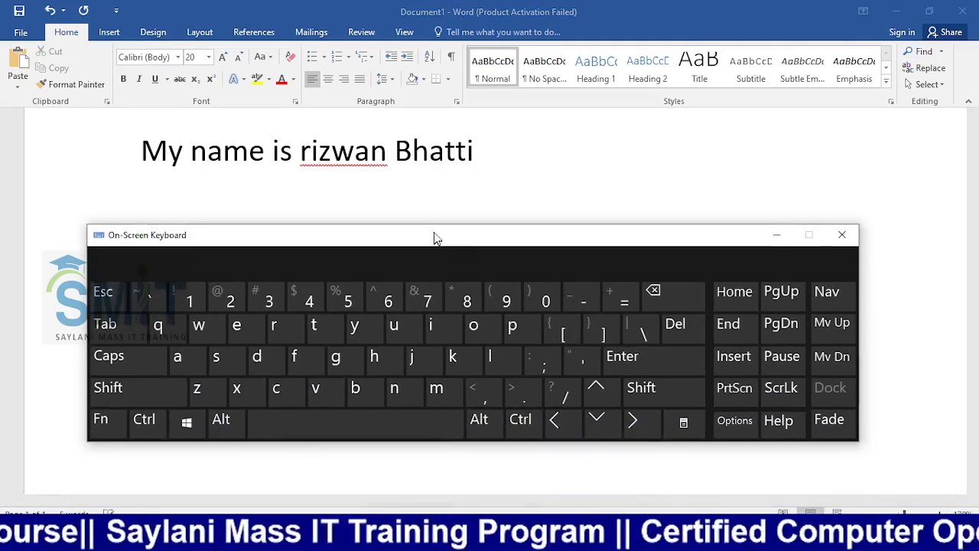
key(shift)
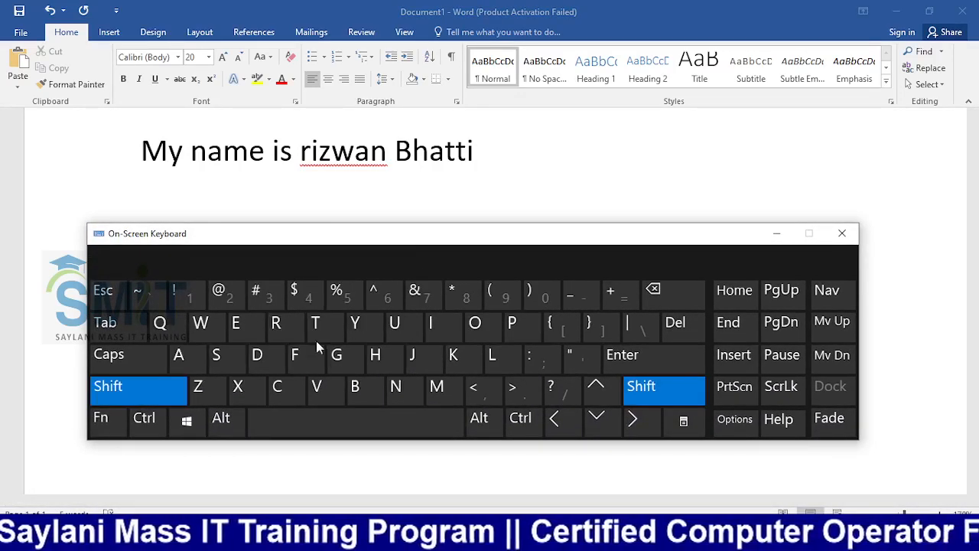
click(239, 297)
drag(258, 240, 252, 283)
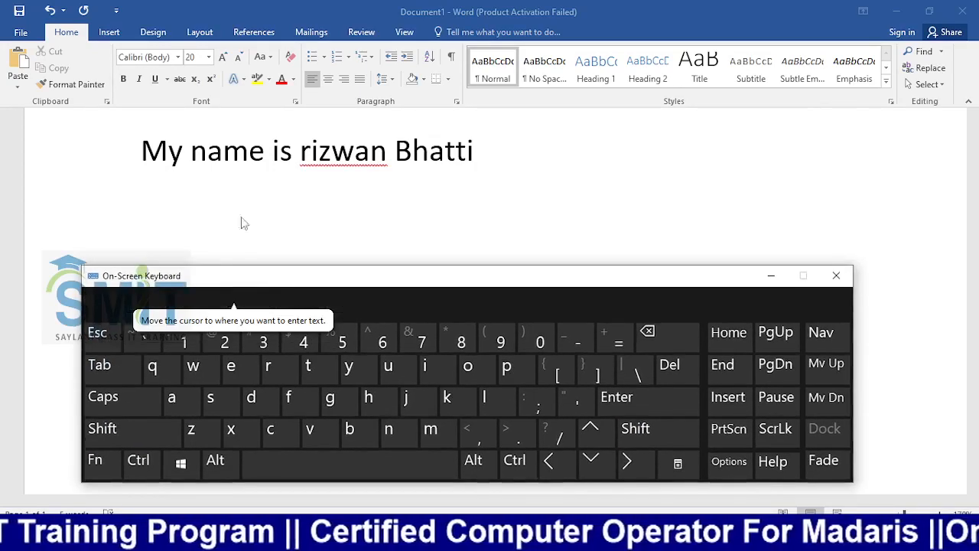
click(168, 215)
key(shift)
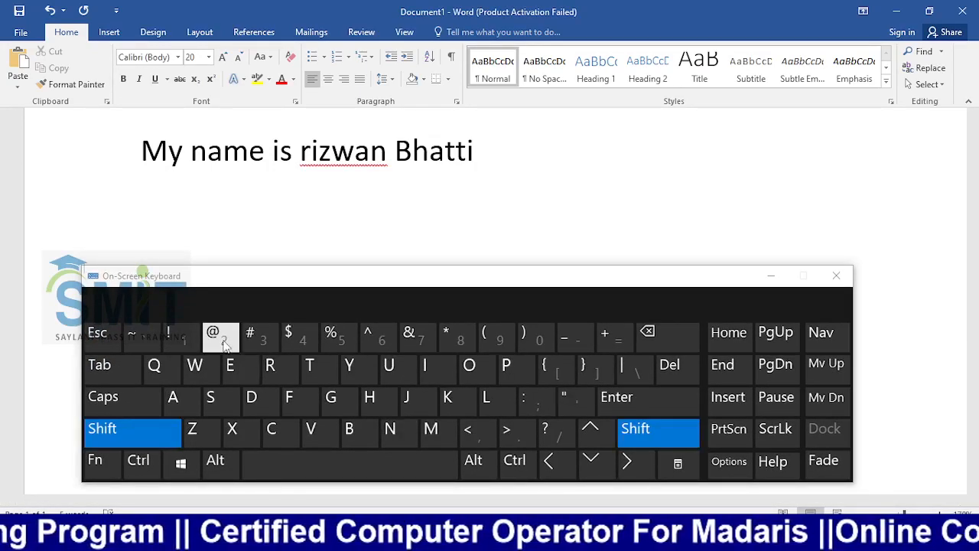
click(223, 341)
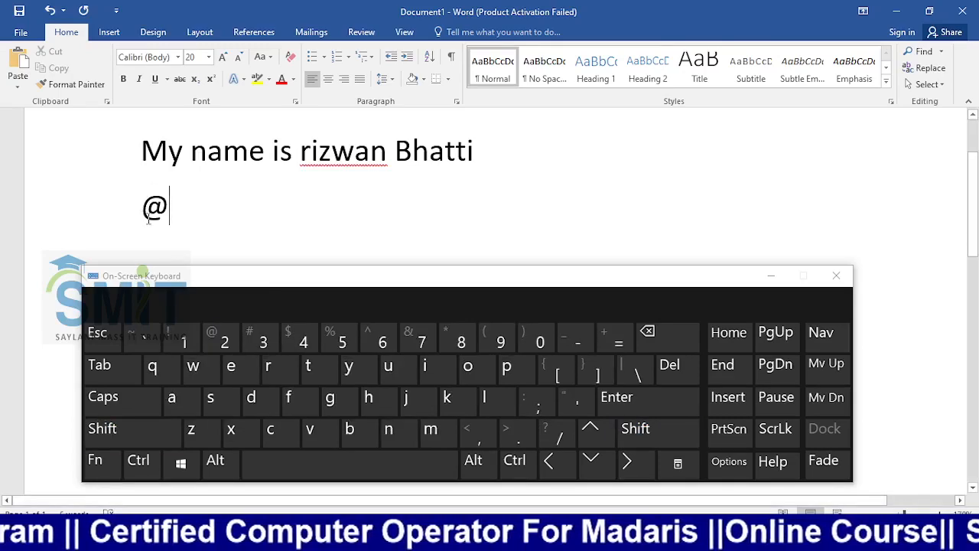
- Add 2, 3 and a # symbol after the @ using the On-Screen Keyboard, holding Shift for the #
click(224, 343)
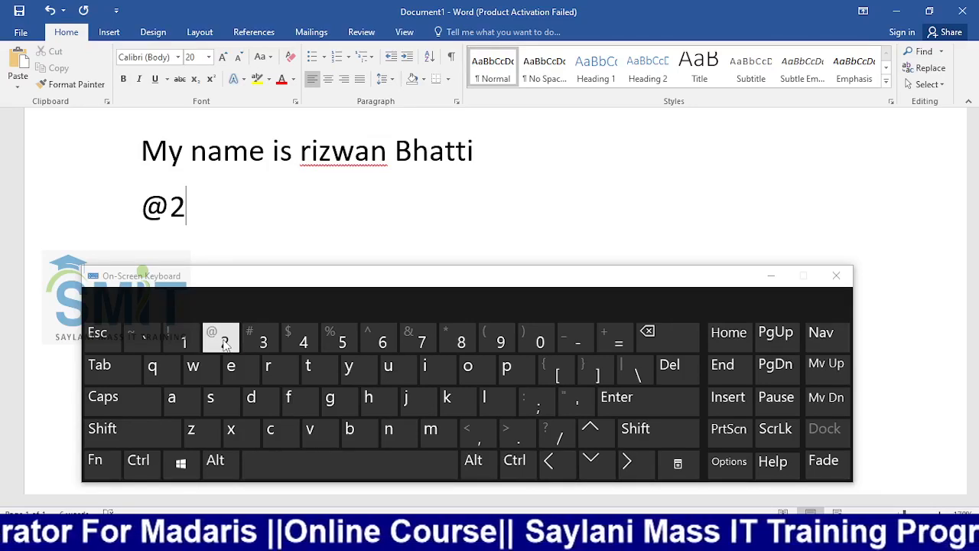
click(266, 341)
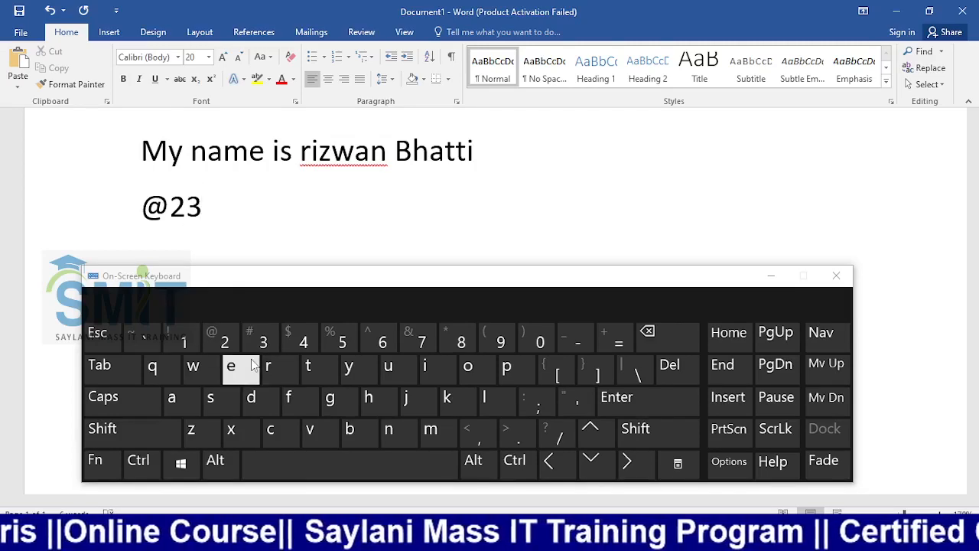
key(shift)
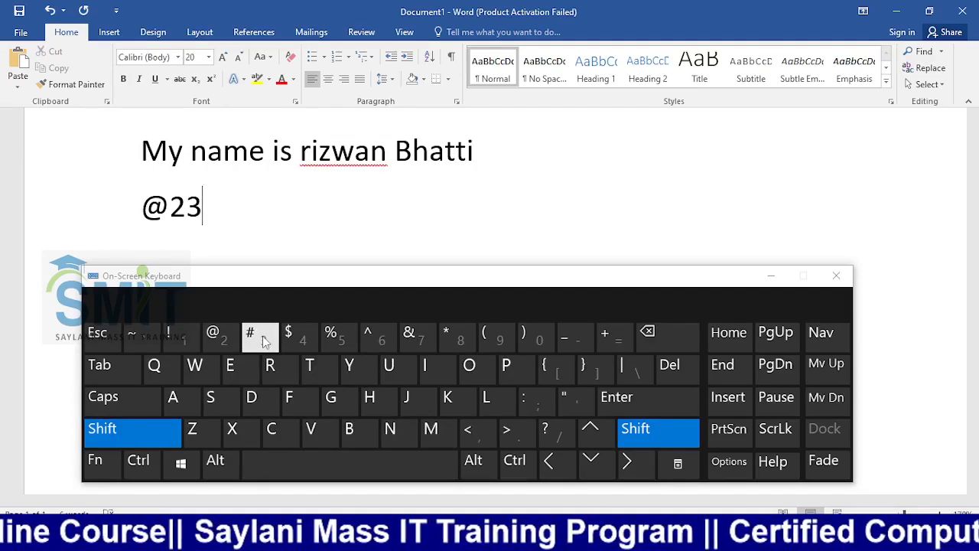
click(264, 341)
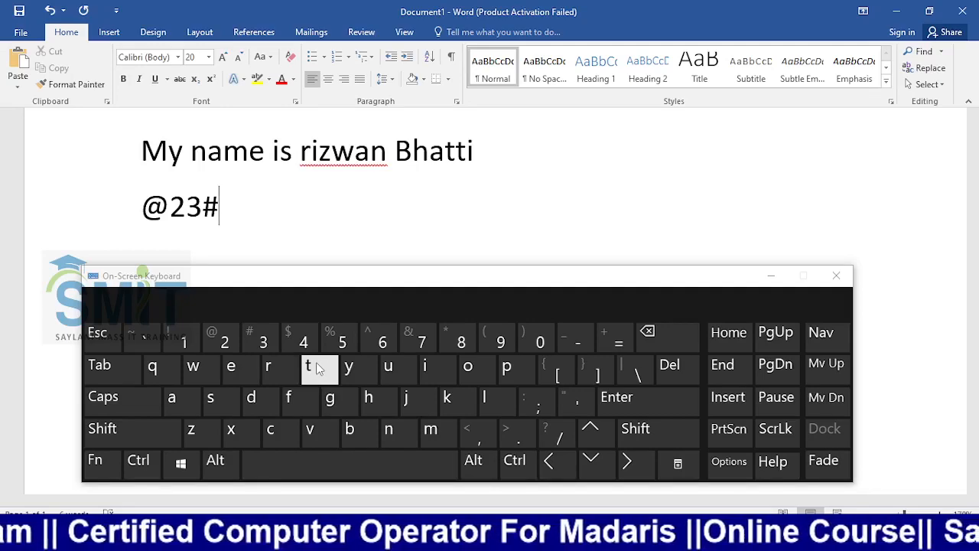
- Append a comma and the shifted symbols <:{_)( to the symbol line with the On-Screen Keyboard
click(482, 445)
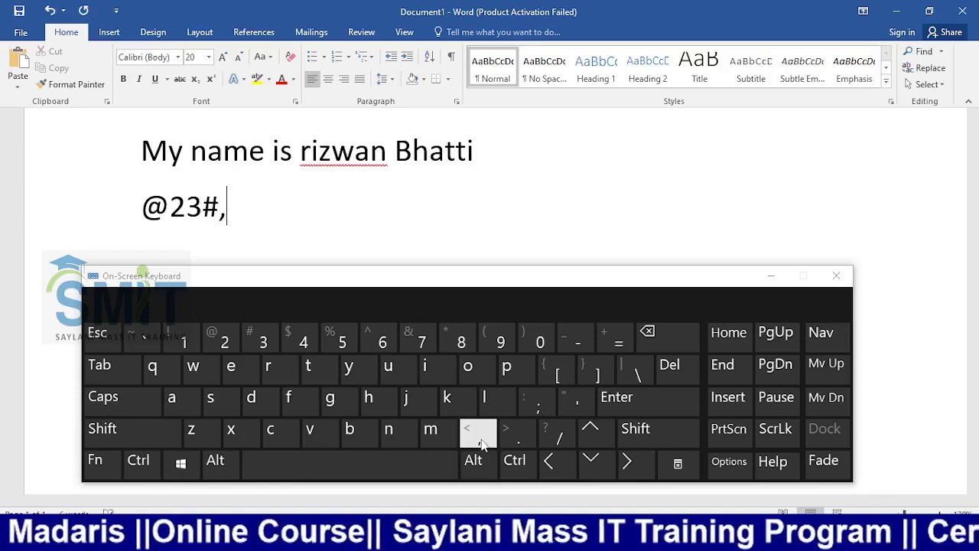
key(shift)
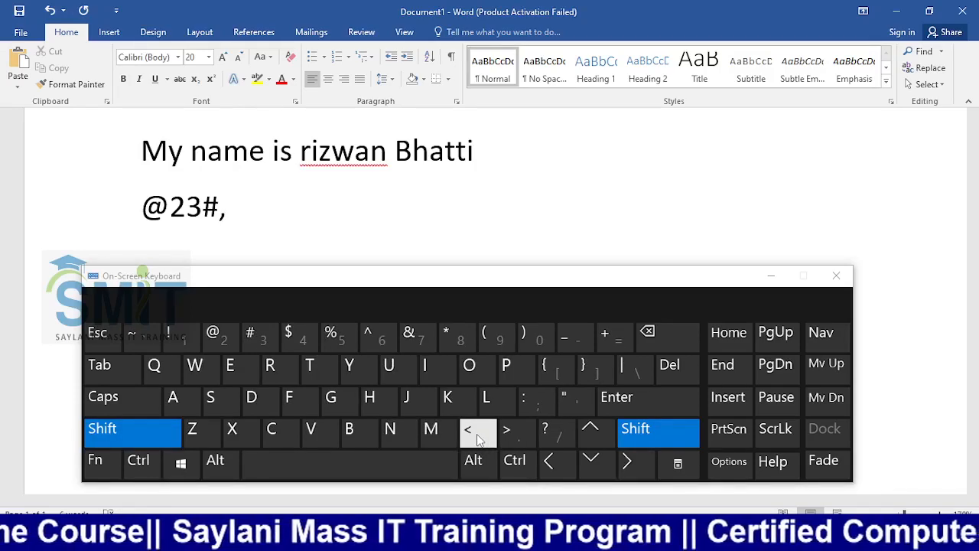
click(483, 434)
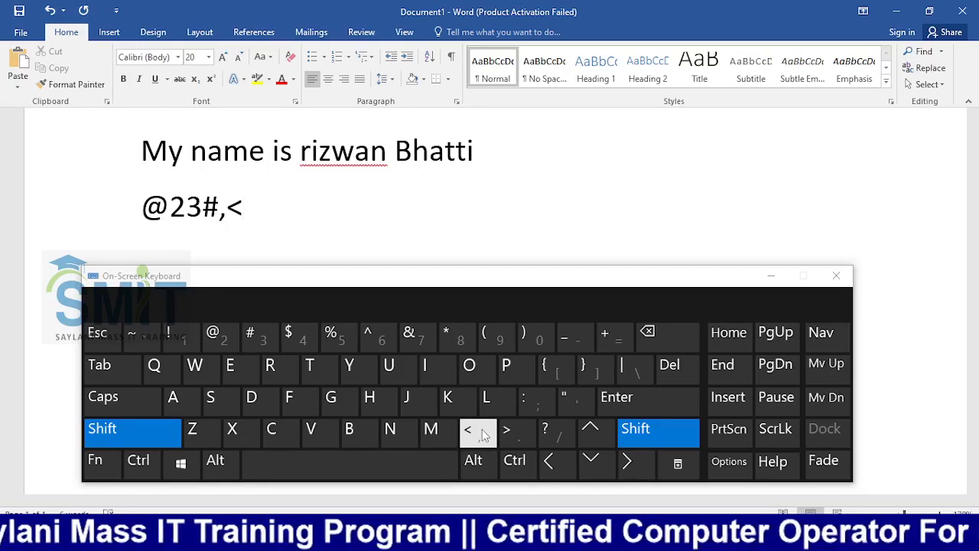
click(533, 404)
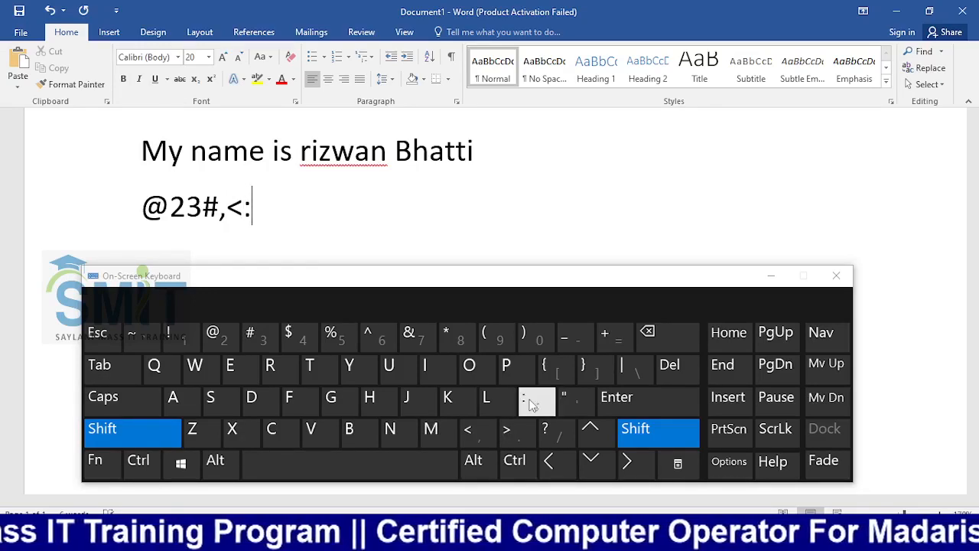
click(547, 364)
click(563, 342)
click(536, 342)
click(500, 342)
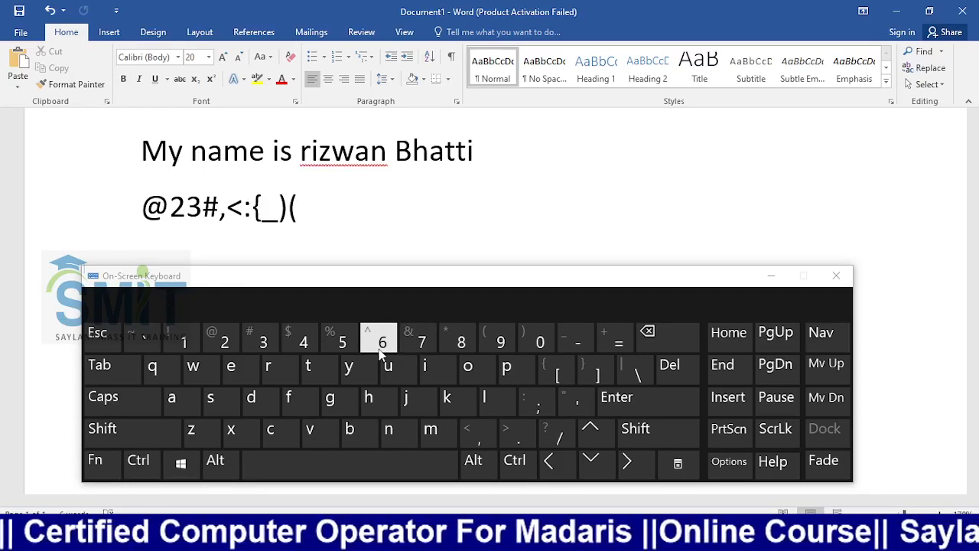
- Return the cursor to the symbol line and insert a question mark with Shift and the slash key of the On-Screen Keyboard
key(alt+Tab)
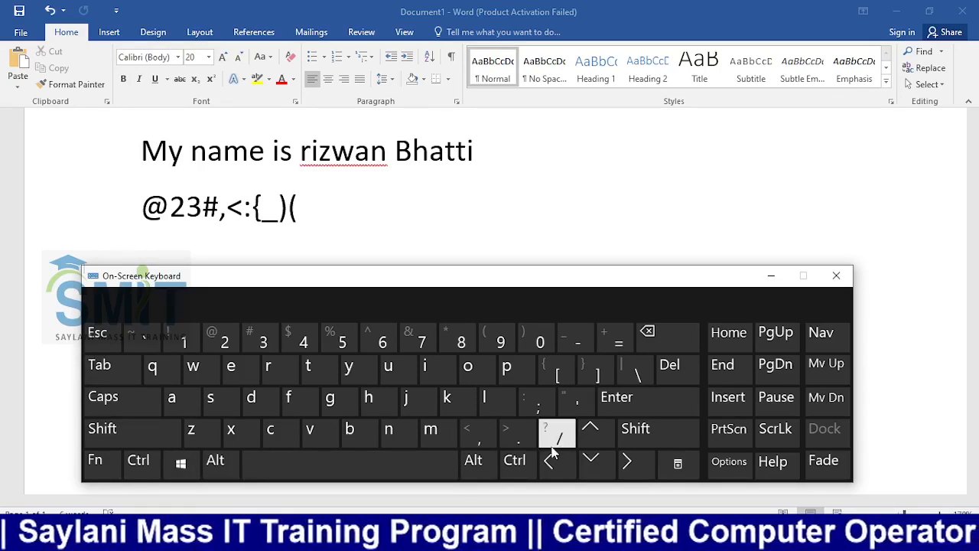
key(shift)
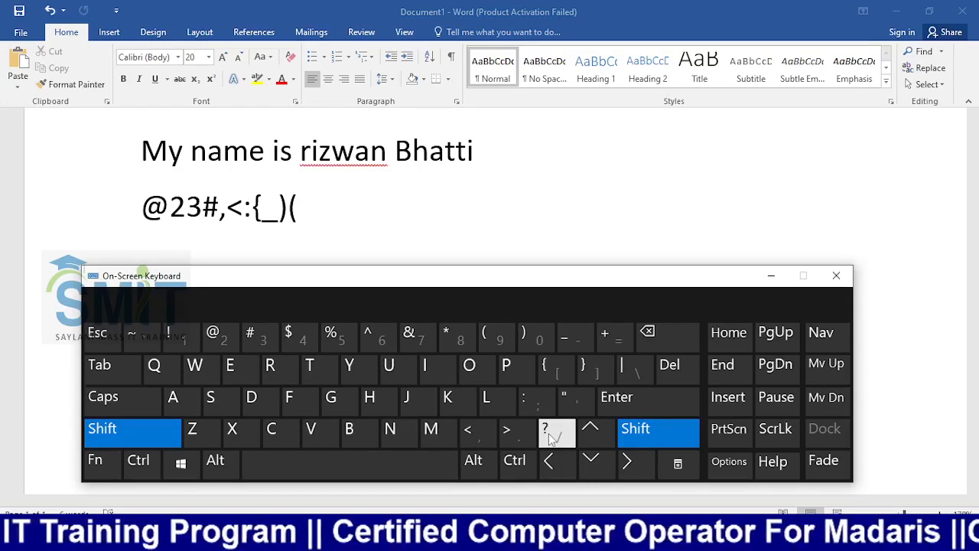
click(550, 433)
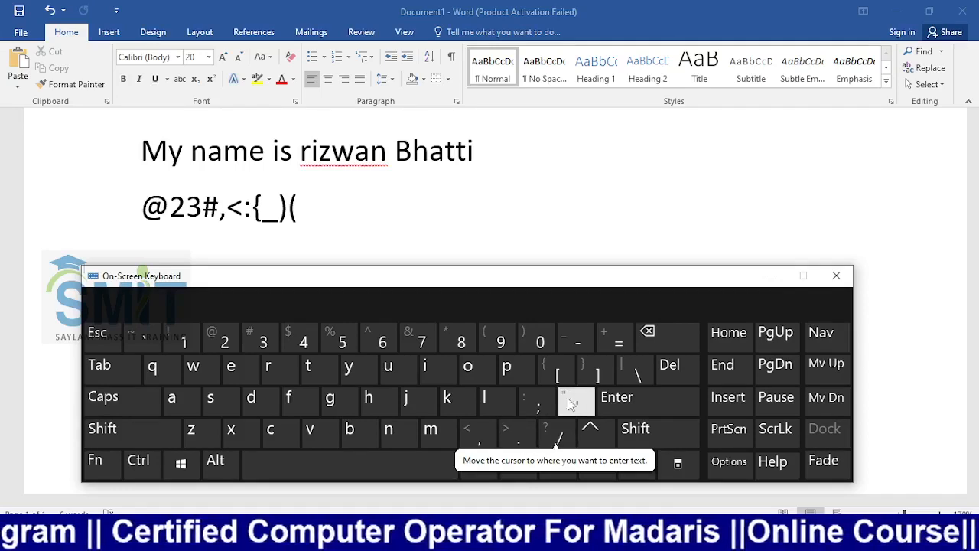
click(414, 244)
key(shift)
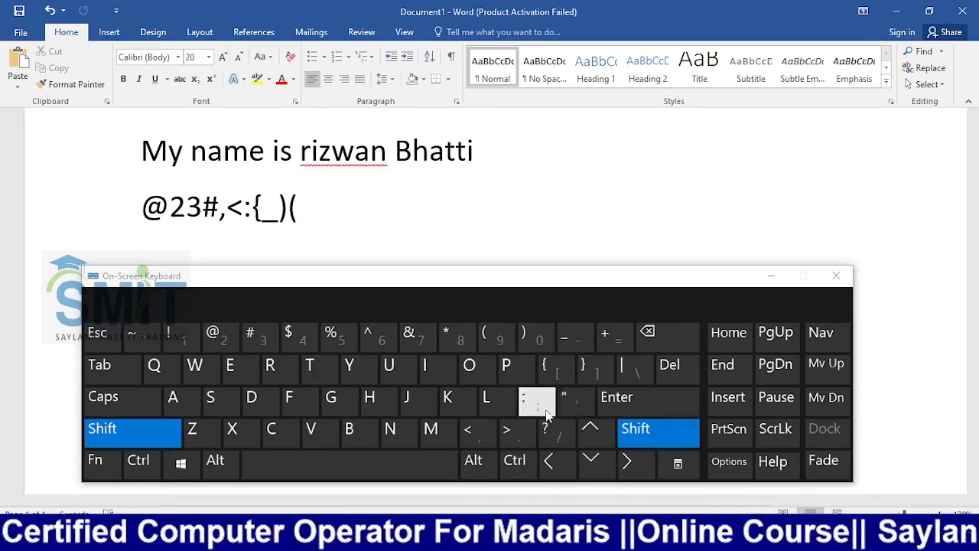
click(549, 430)
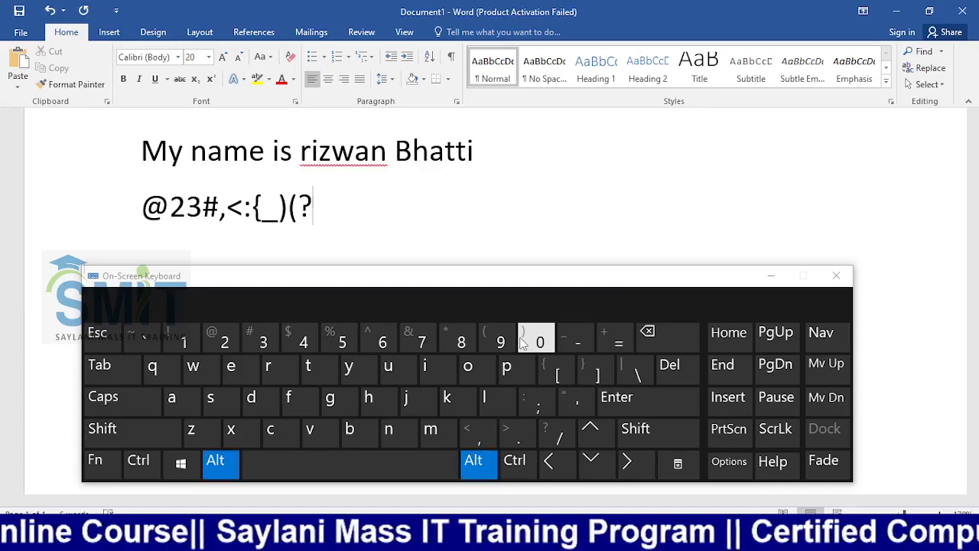
- Switch to OBS and change the stream to the Camera scene
key(alt+Tab)
key(alt+Tab)
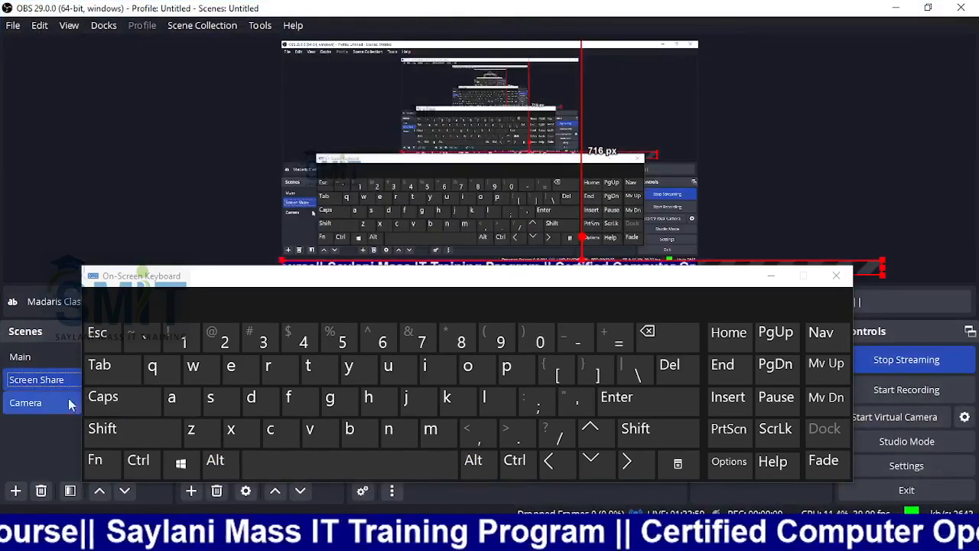
click(31, 402)
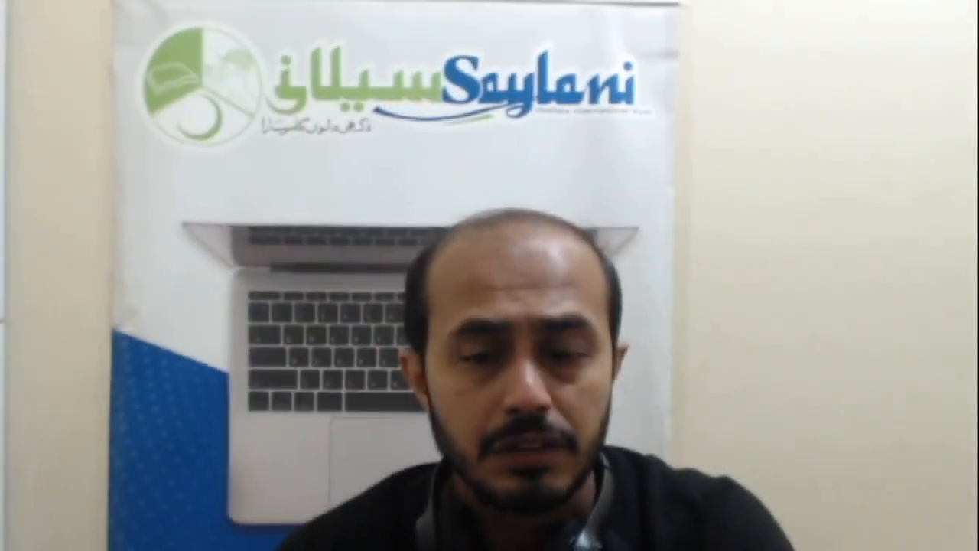
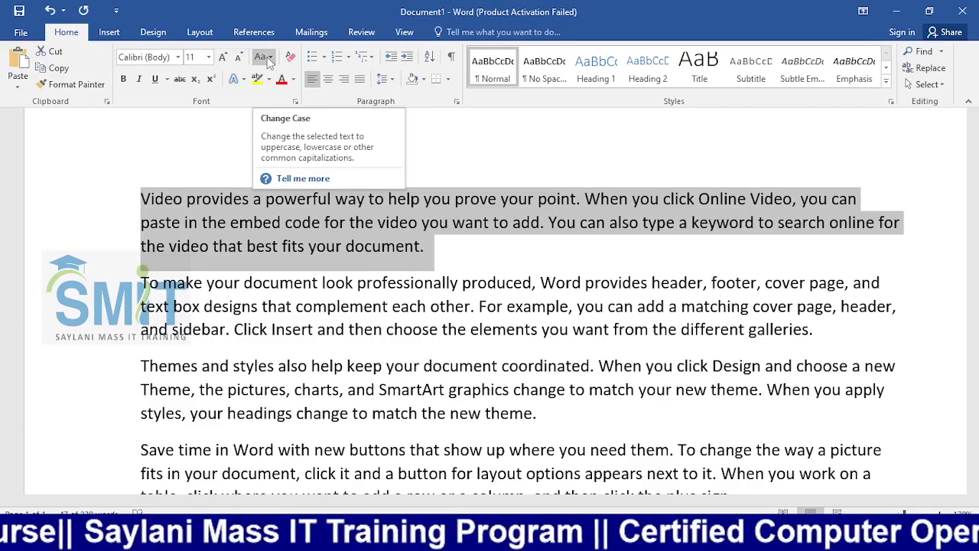
- Try the lowercase and UPPERCASE options of Change Case on the selected first paragraph
click(267, 60)
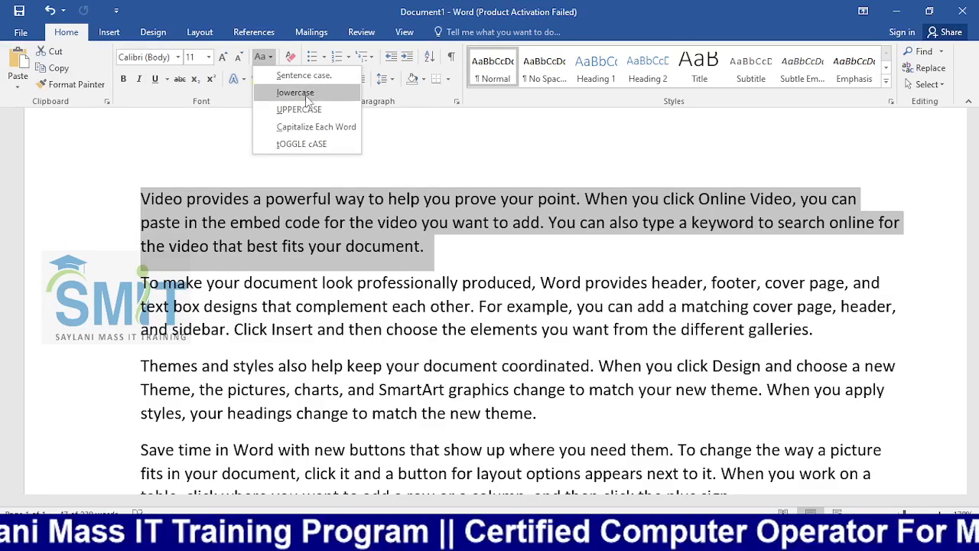
click(143, 200)
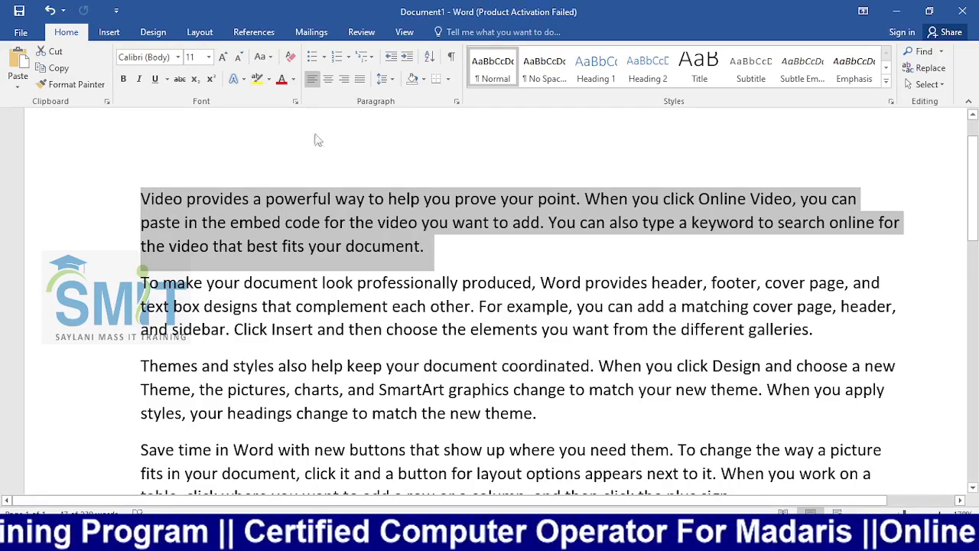
click(269, 61)
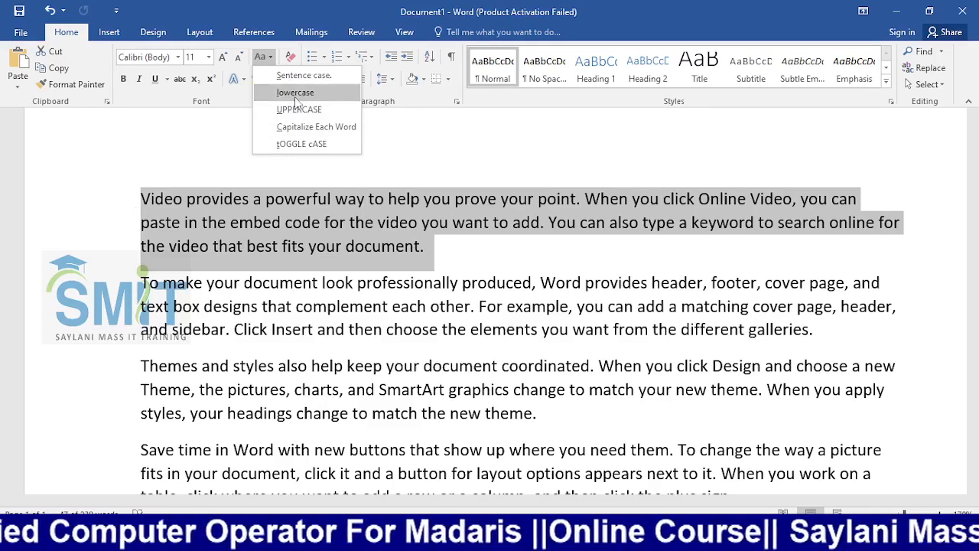
click(295, 95)
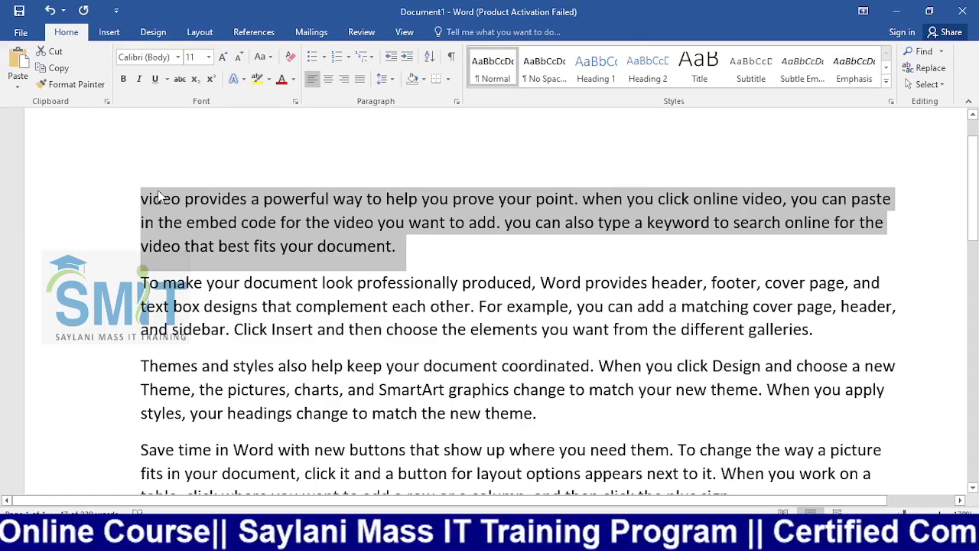
click(268, 58)
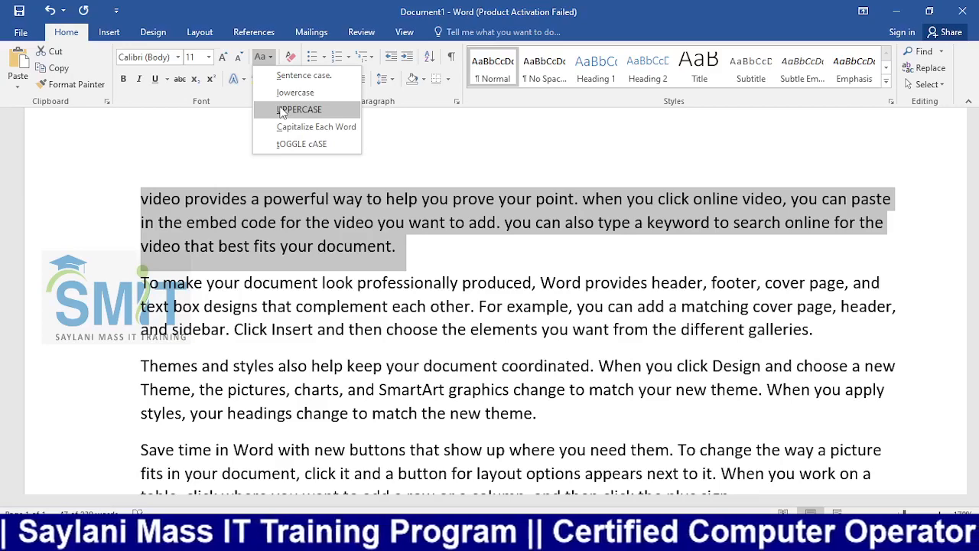
click(281, 111)
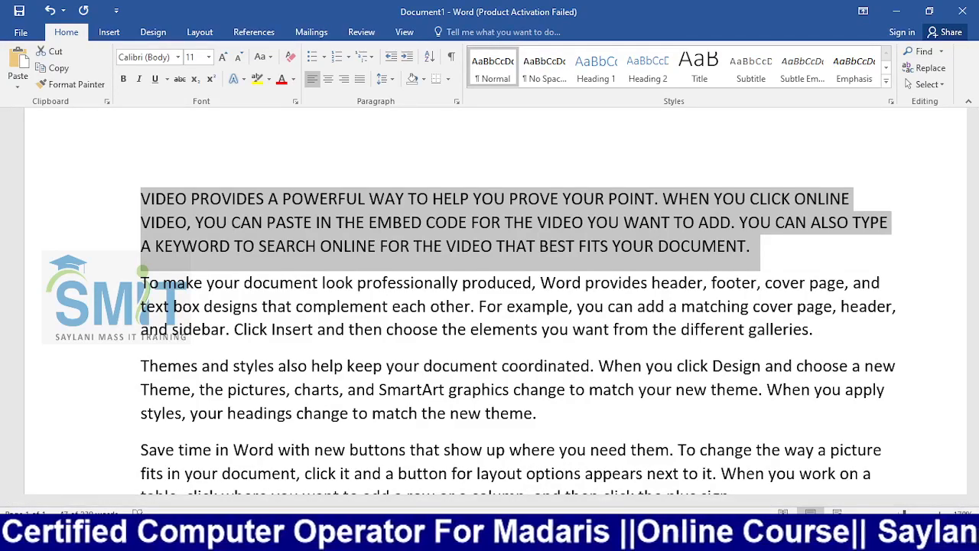
- Change the case of the selected first paragraph to Capitalize Each Word
scroll(746, 511, up, 3)
drag(740, 501, 811, 501)
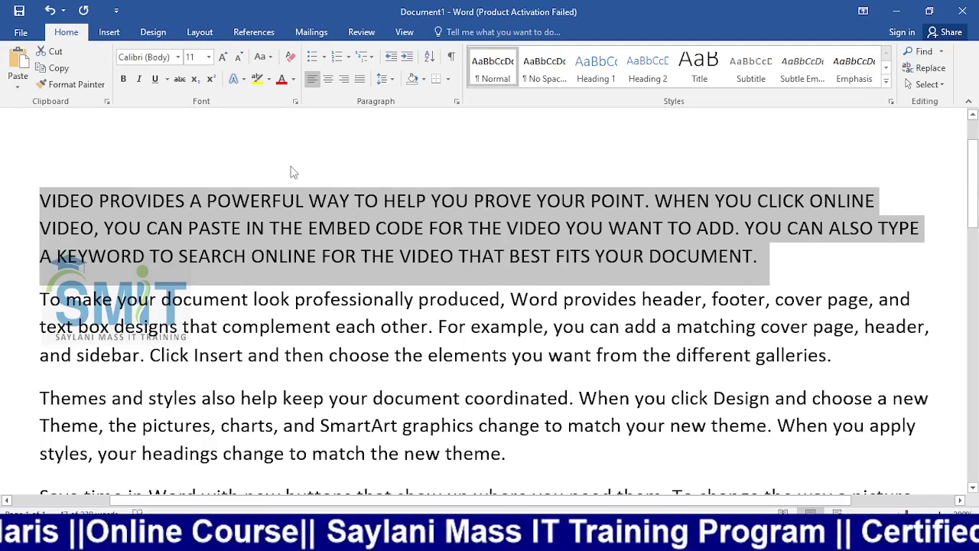
click(263, 57)
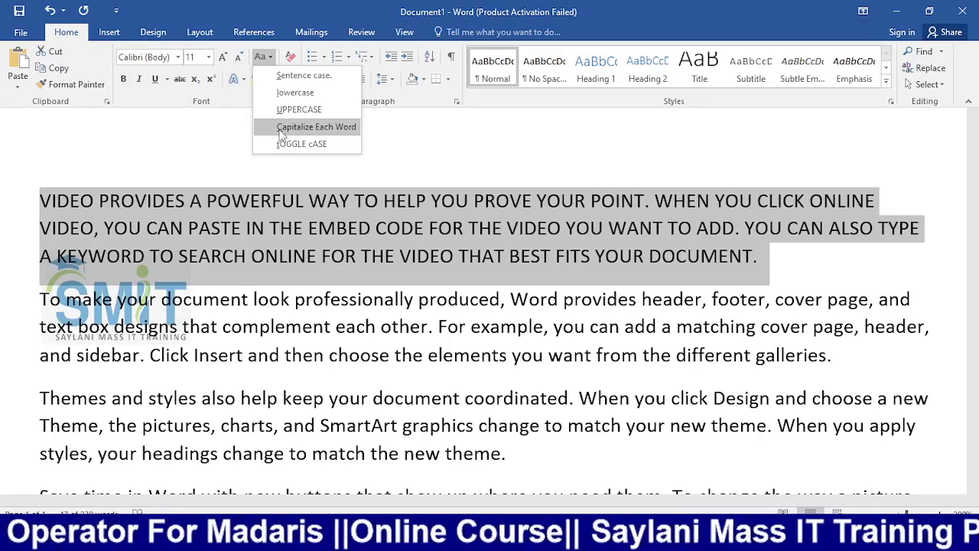
click(280, 127)
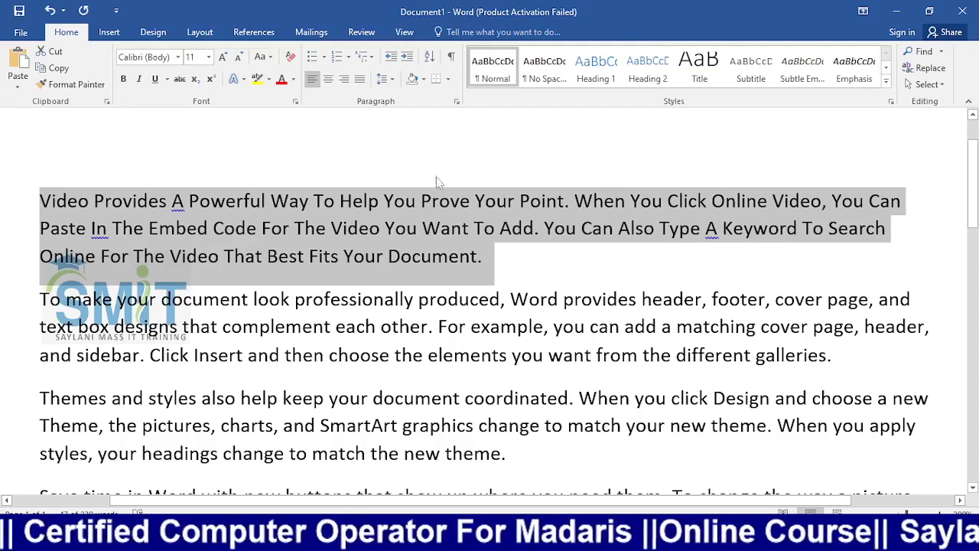
- Apply tOGGLE cASE to the first paragraph and point out the inverted letters in its opening words
click(267, 59)
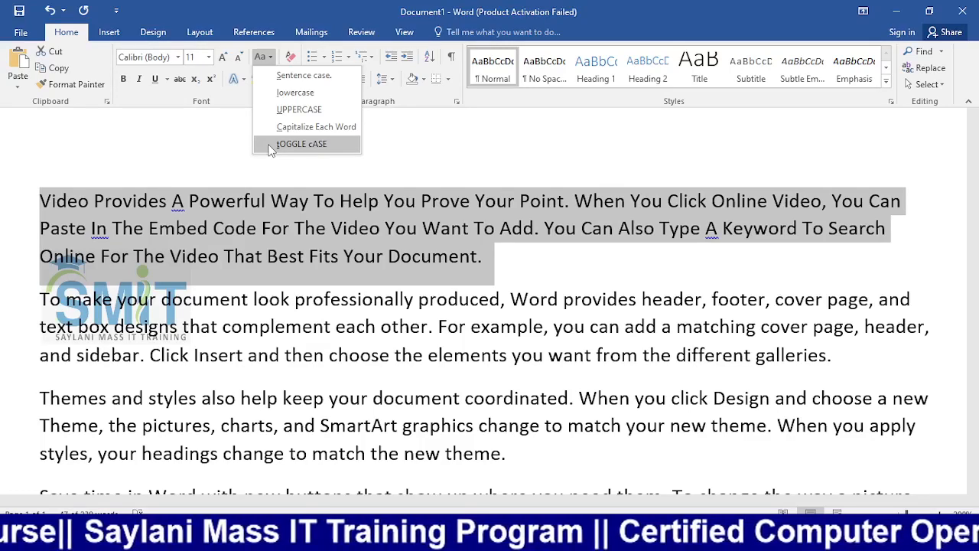
click(319, 147)
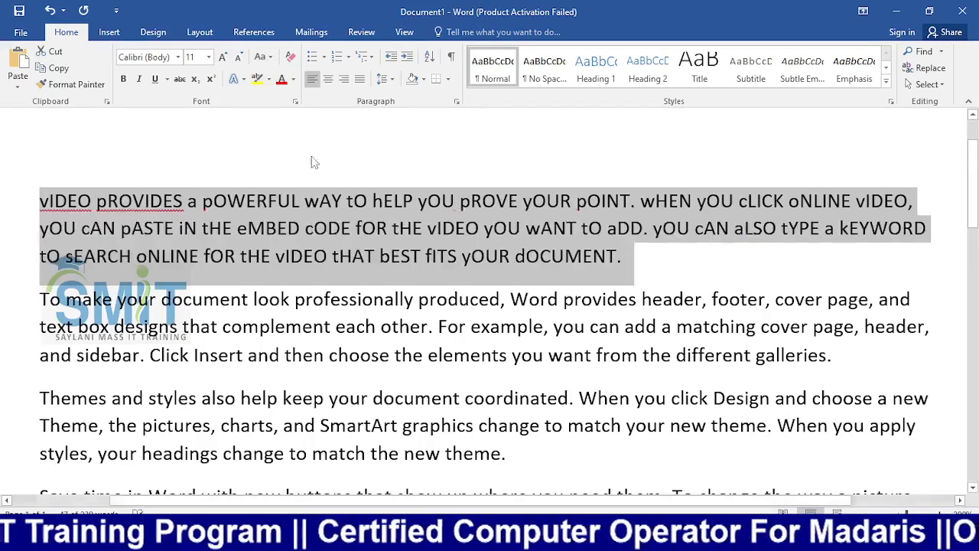
click(41, 201)
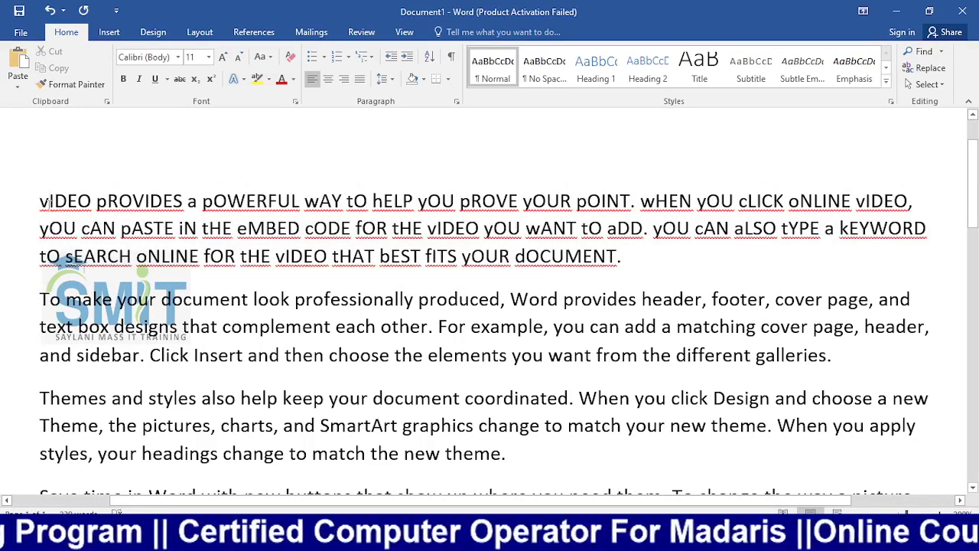
drag(40, 201, 185, 202)
click(49, 201)
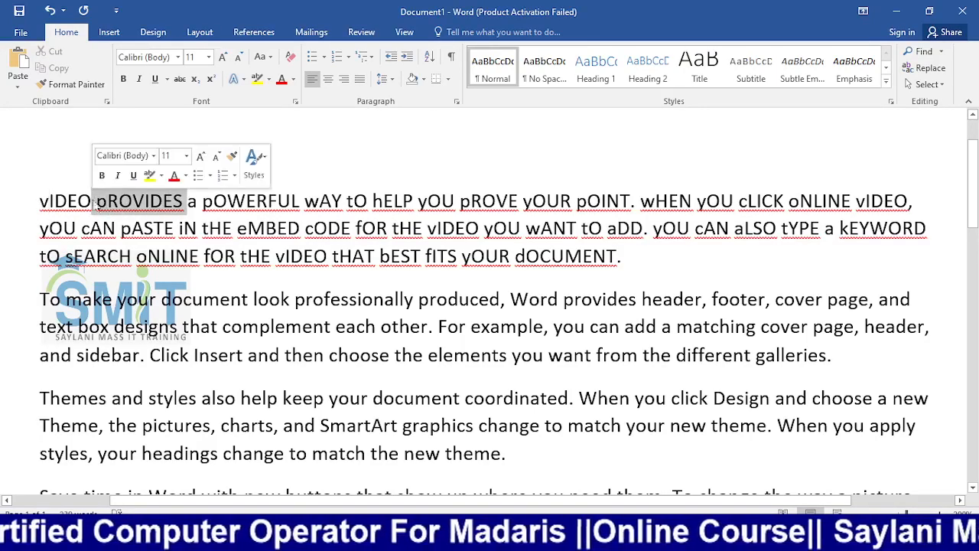
click(205, 201)
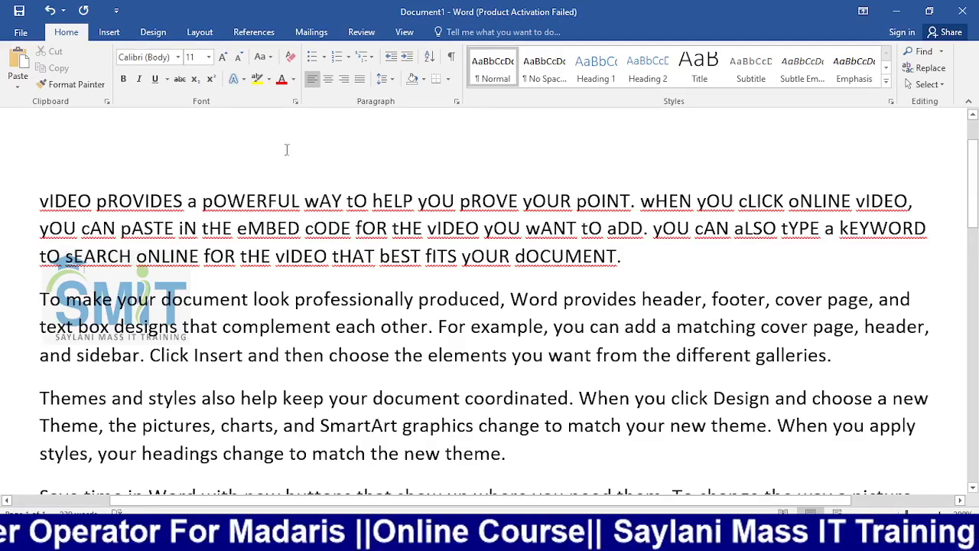
- Leave the document and switch the OBS stream to the Camera scene
click(268, 61)
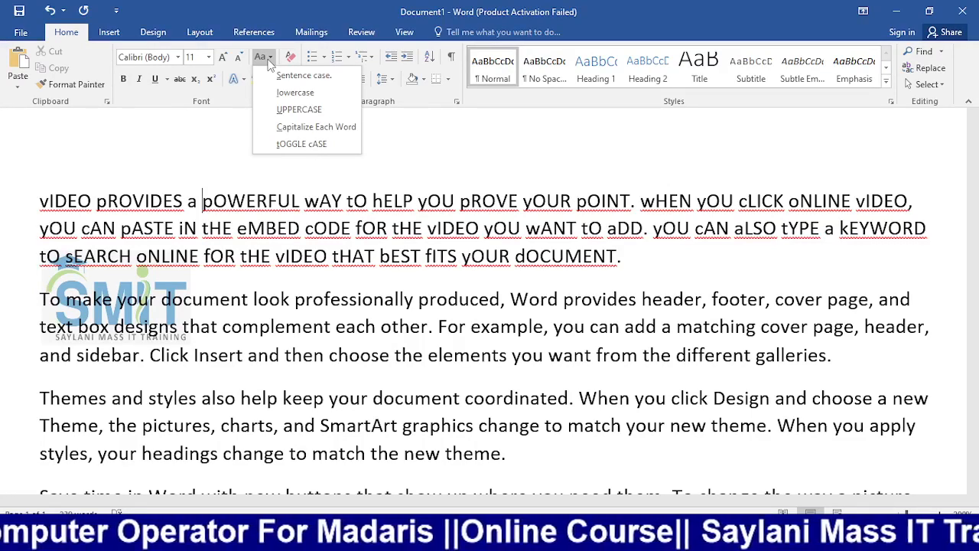
key(alt+Tab)
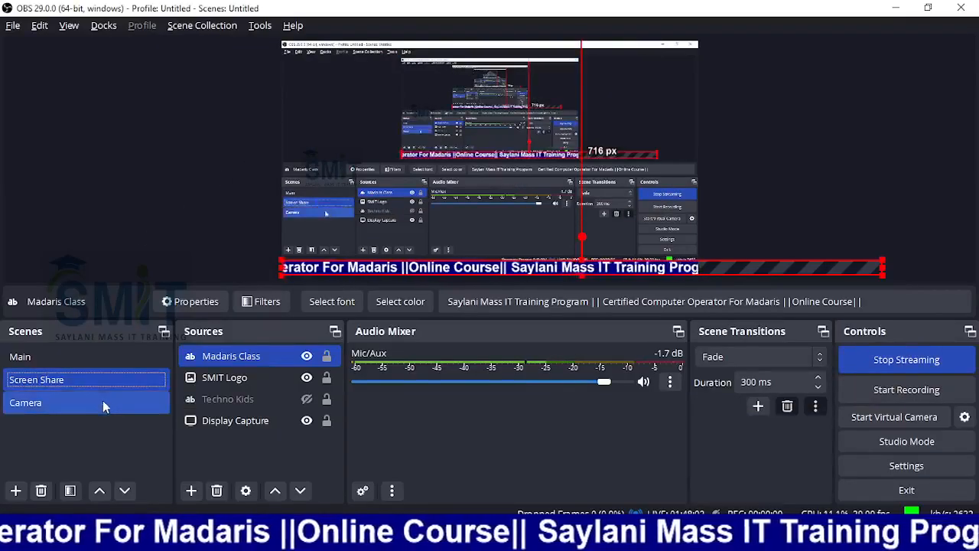
click(102, 402)
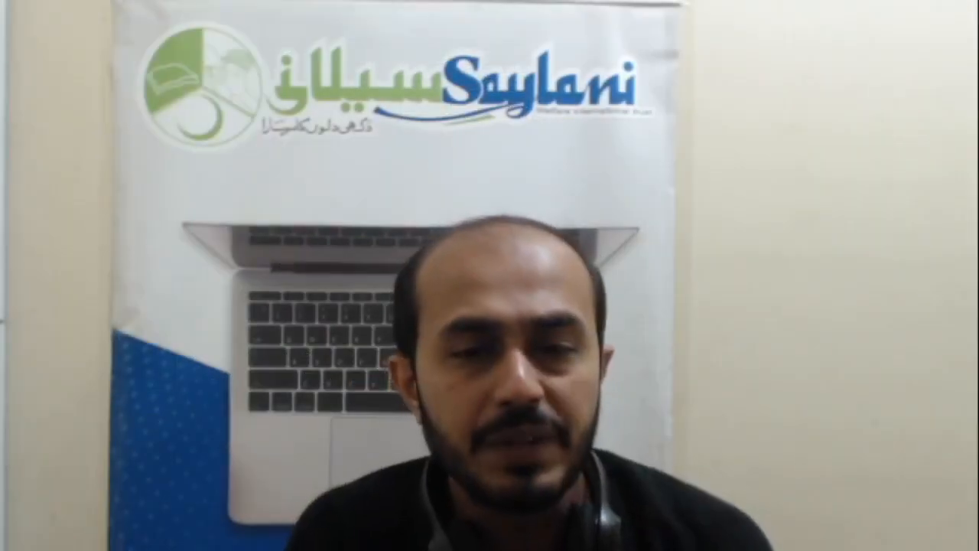